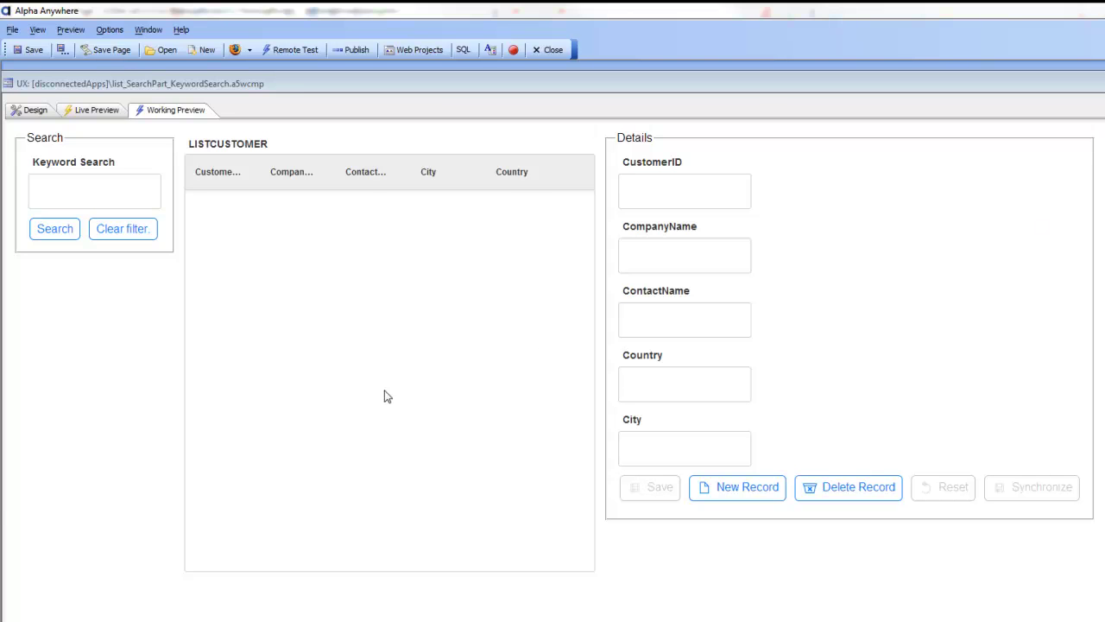
- Search the customer list for the keyword "usa" in the working preview
{"action": "left_click", "coordinate": [139, 195]}
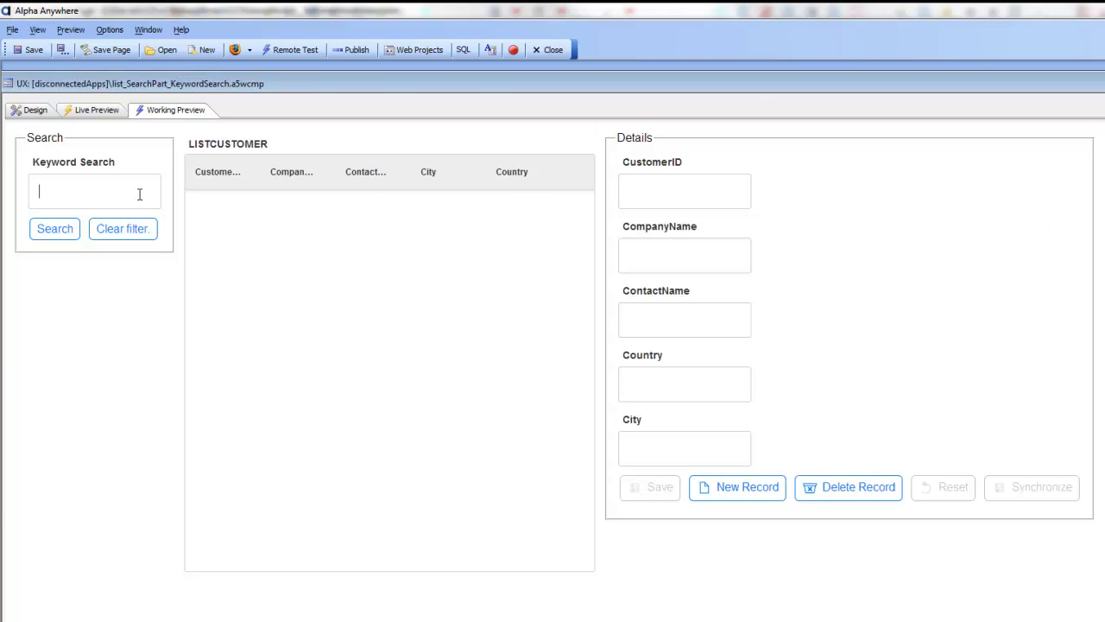
{"action": "type", "text": "usa"}
{"action": "left_click", "coordinate": [56, 235]}
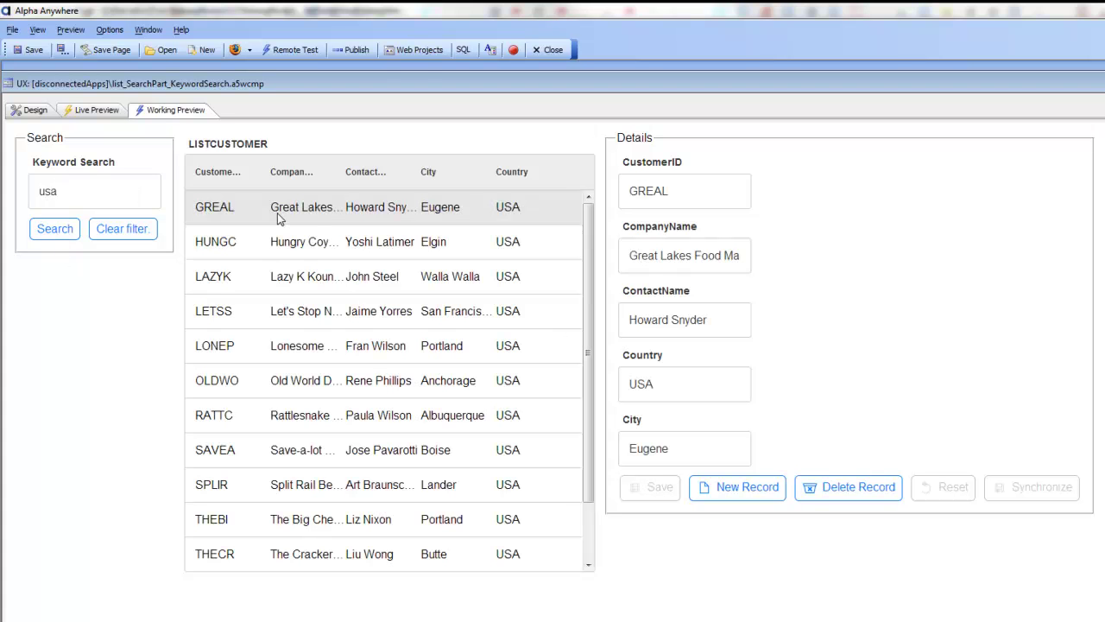
- Append an "s" to the contact names of customers GREAL and HUNGC, saving each record
{"action": "left_click", "coordinate": [726, 319]}
{"action": "type", "text": "s"}
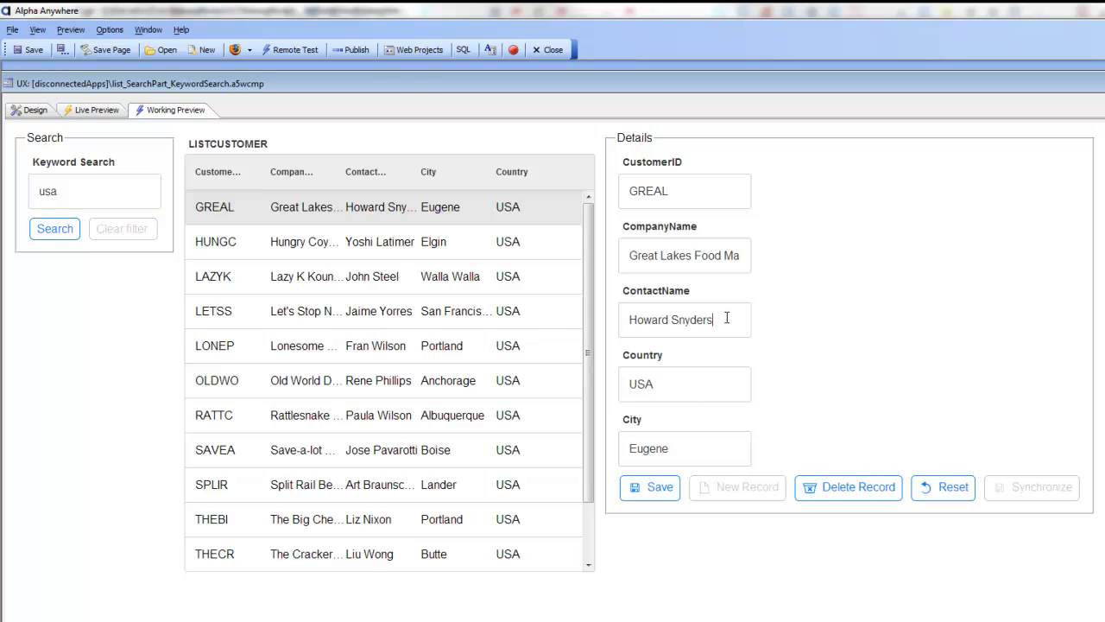
{"action": "left_click", "coordinate": [661, 490]}
{"action": "left_click", "coordinate": [475, 245]}
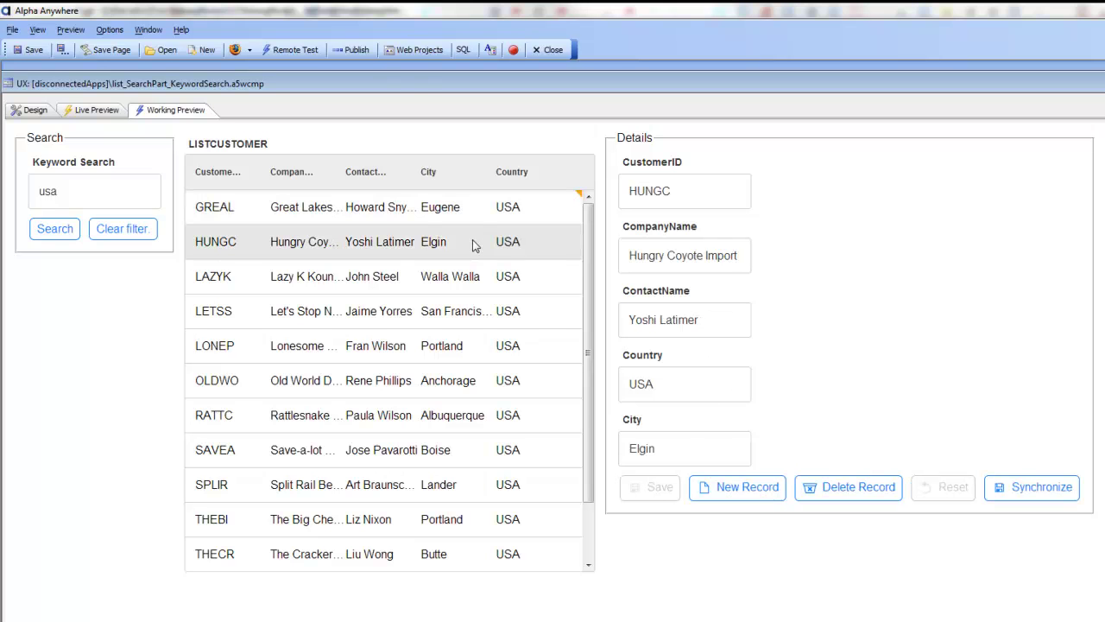
{"action": "left_click", "coordinate": [708, 321]}
{"action": "type", "text": "s"}
{"action": "left_click", "coordinate": [659, 489]}
- Change the city of customer LETSS to "San Franciscos" and save the record
{"action": "left_click", "coordinate": [501, 325]}
{"action": "left_click", "coordinate": [725, 447]}
{"action": "type", "text": "s"}
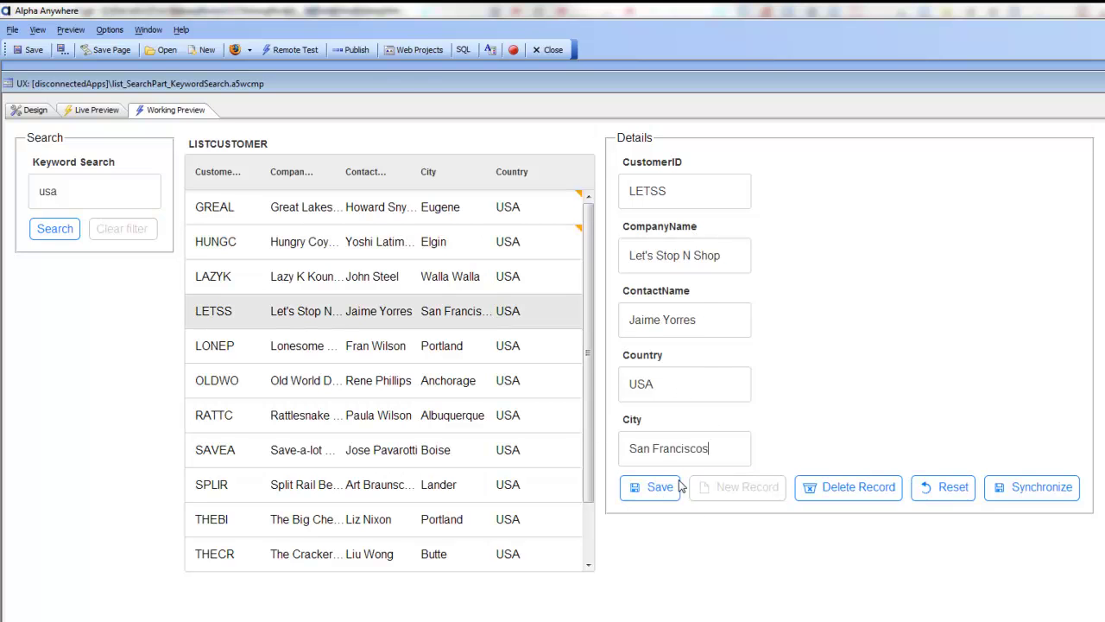
{"action": "left_click", "coordinate": [661, 489]}
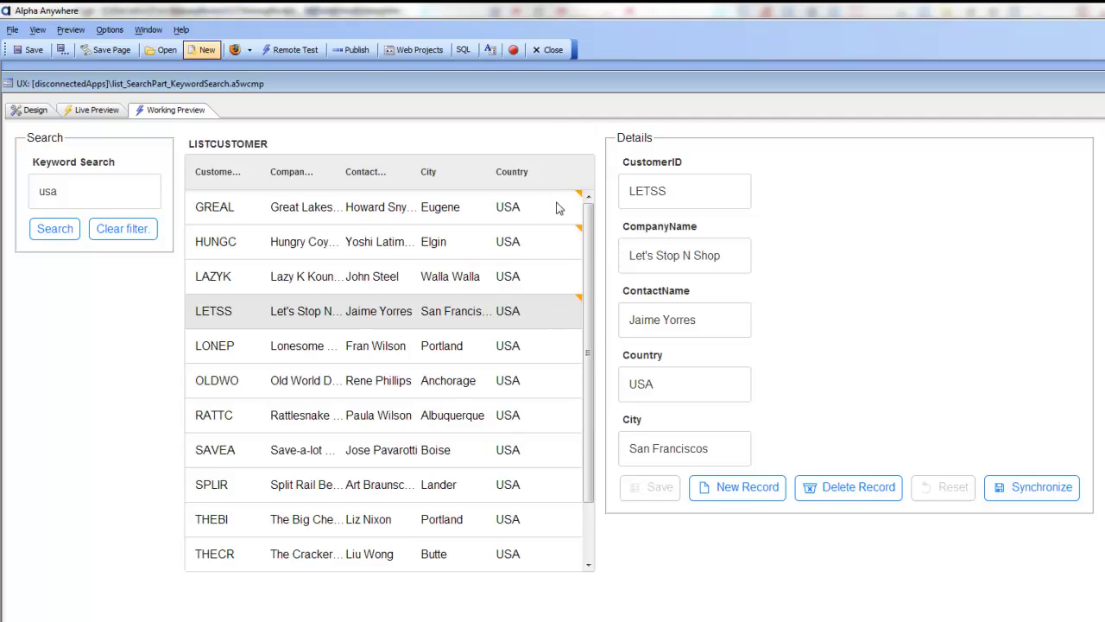
- Reload the working preview from the design view and search the customer list again for "usa"
{"action": "left_click", "coordinate": [33, 110]}
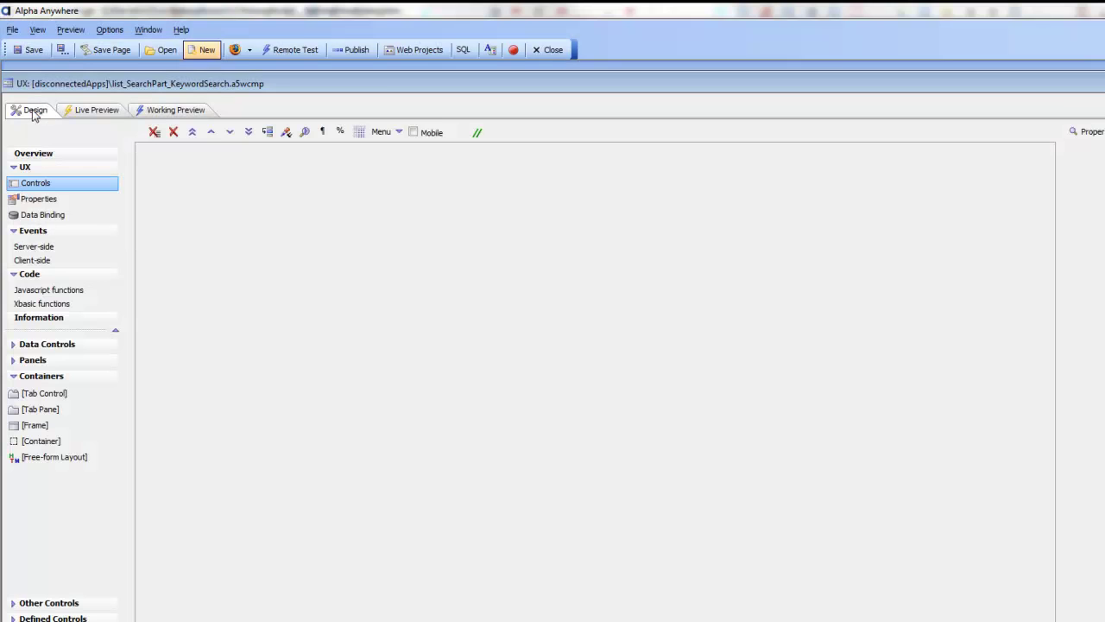
{"action": "left_click", "coordinate": [173, 112]}
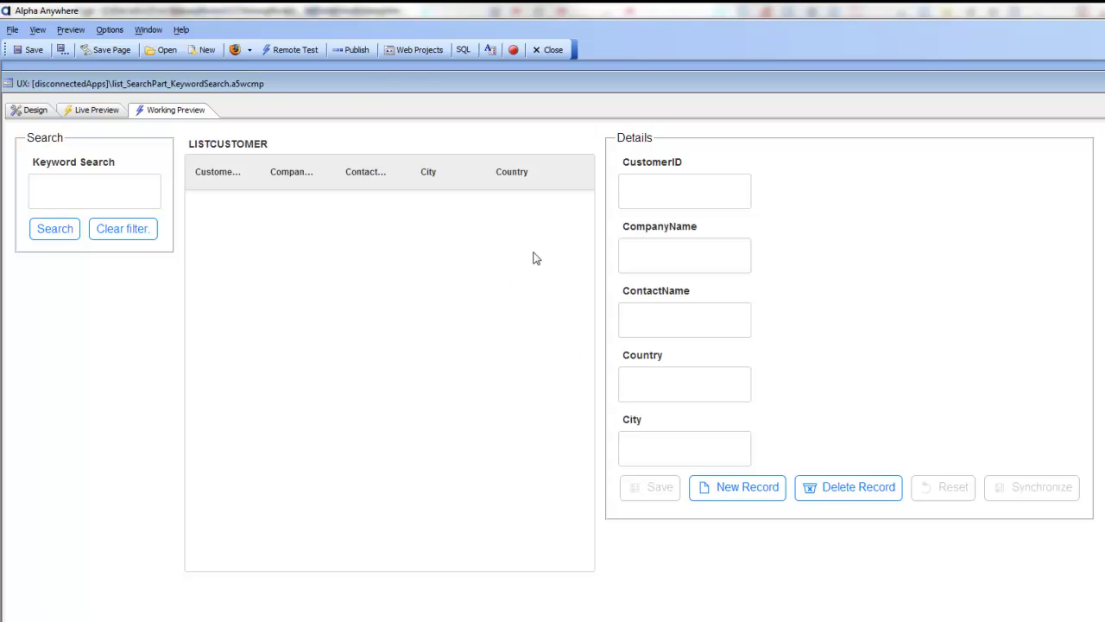
{"action": "left_click", "coordinate": [114, 192]}
{"action": "type", "text": "usa"}
{"action": "left_click", "coordinate": [68, 228]}
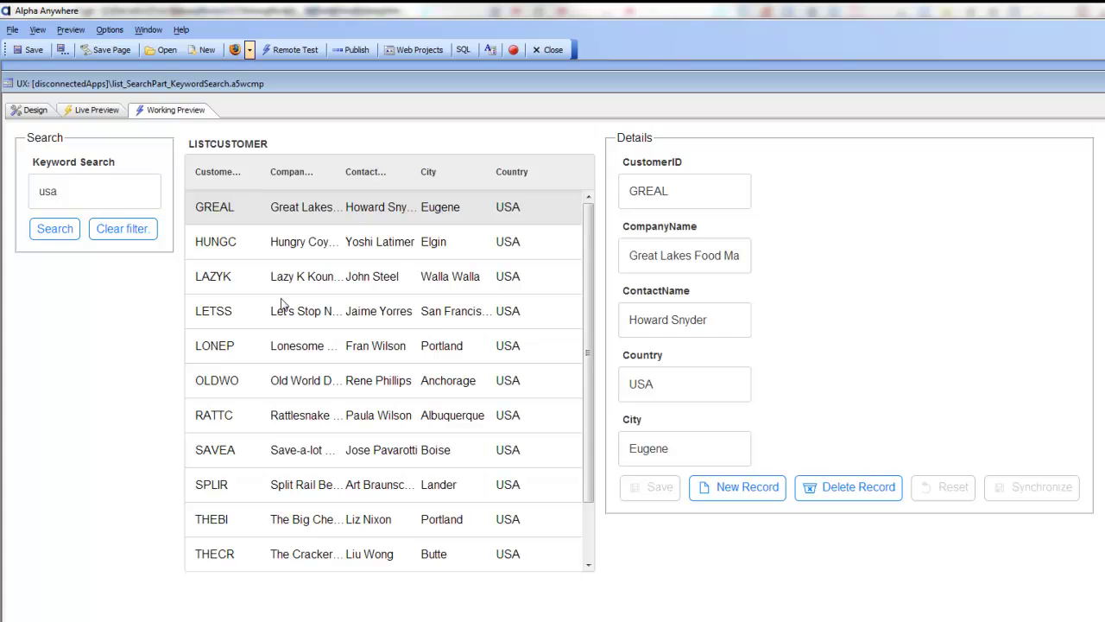
- Enable Persist data to Local Storage in the list properties of the LISTCUSTOMER control and accept the change
{"action": "left_click", "coordinate": [31, 111]}
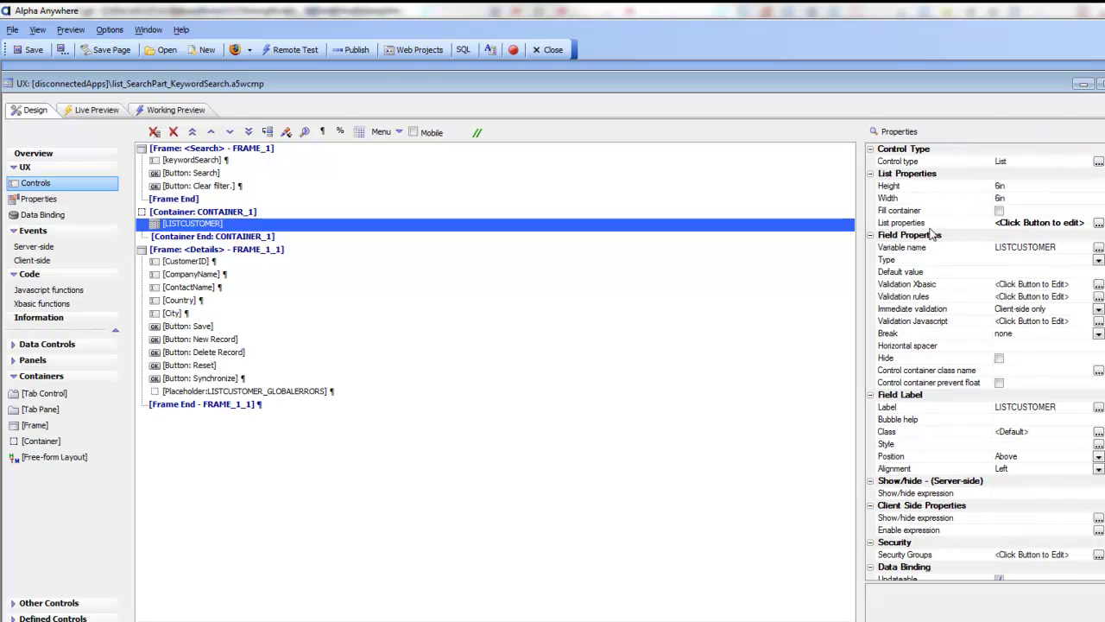
{"action": "double_click", "coordinate": [927, 224]}
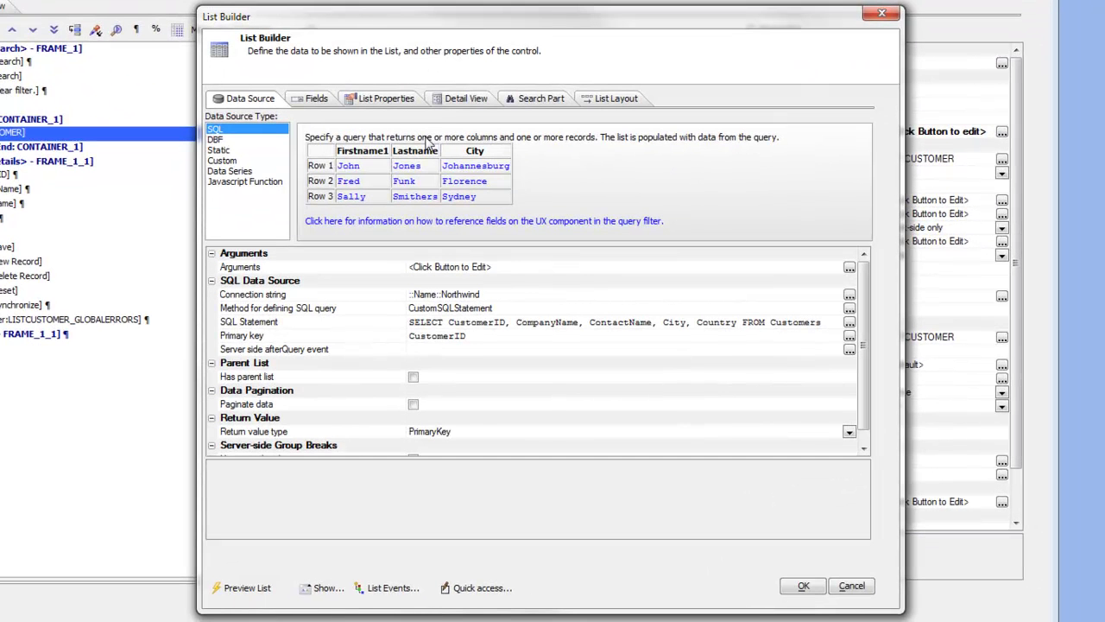
{"action": "left_click", "coordinate": [404, 101]}
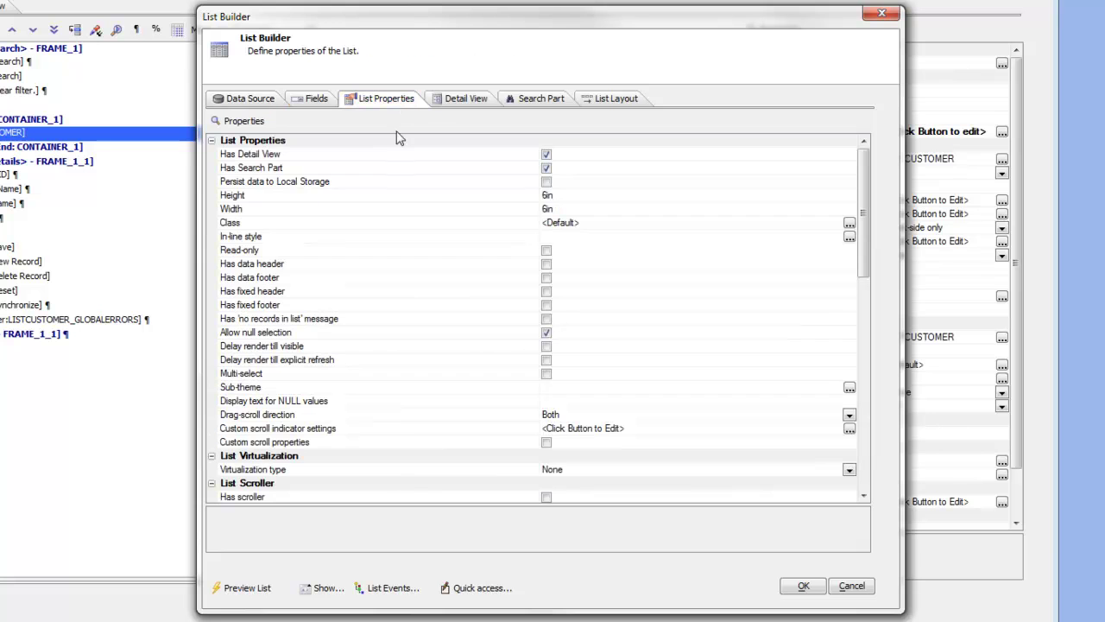
{"action": "left_click", "coordinate": [283, 183]}
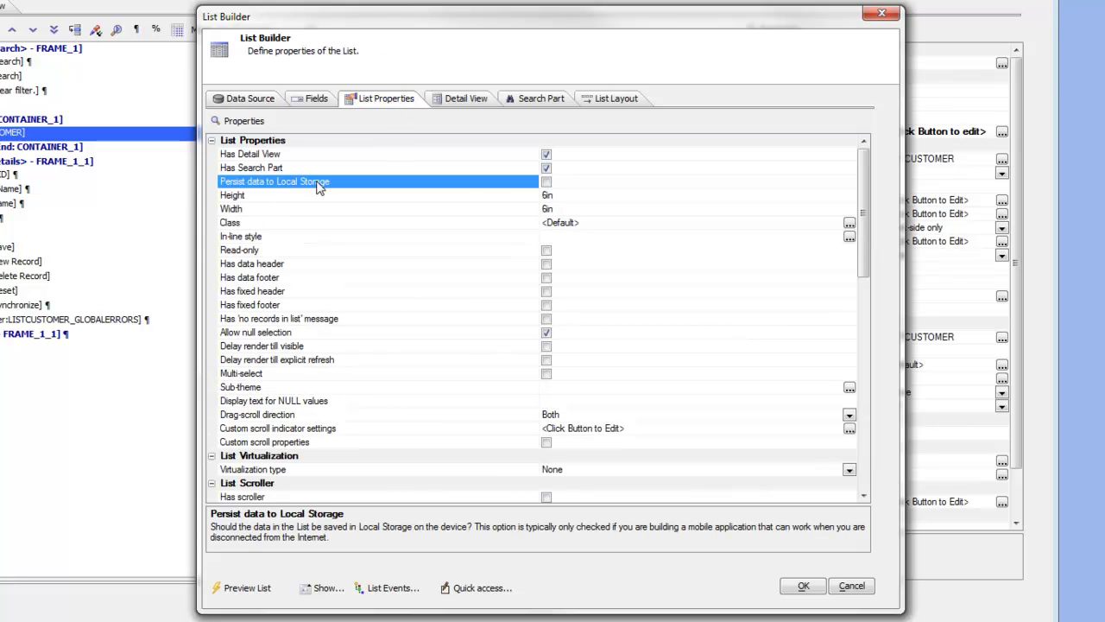
{"action": "left_click", "coordinate": [546, 182]}
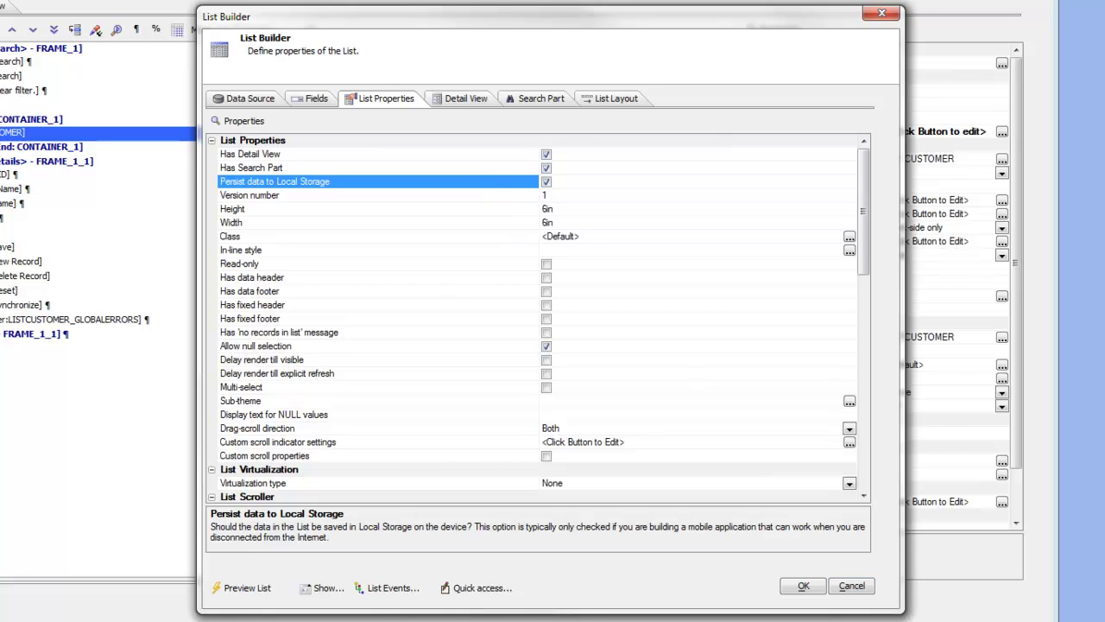
{"action": "left_click", "coordinate": [802, 587]}
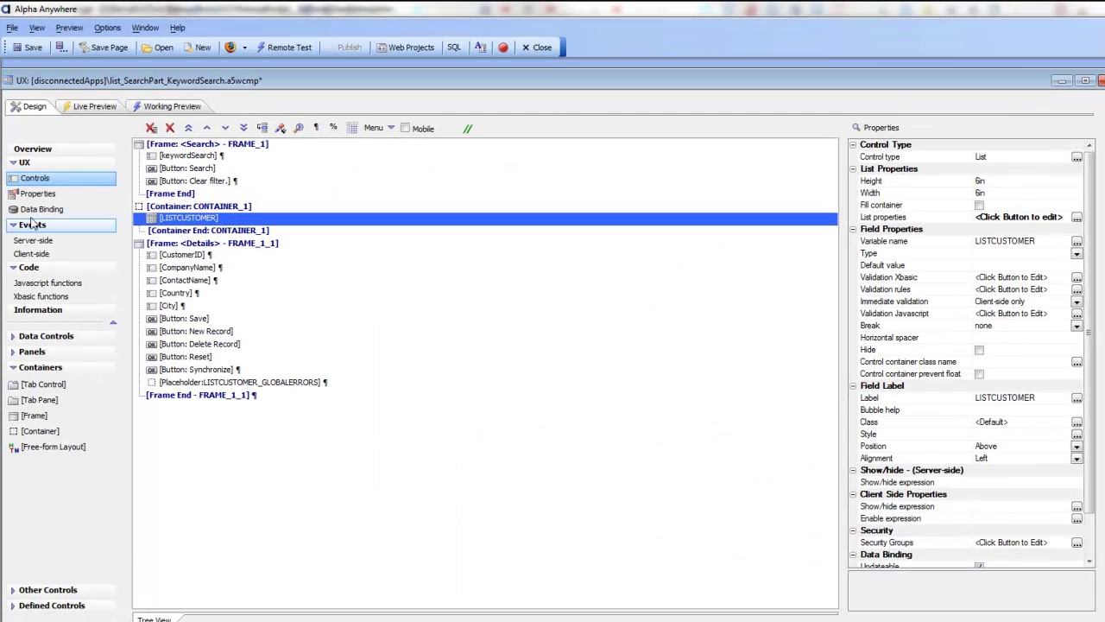
- Enable Restore data in List controls from Local Storage in the UX component's Local Storage properties
{"action": "left_click", "coordinate": [37, 193]}
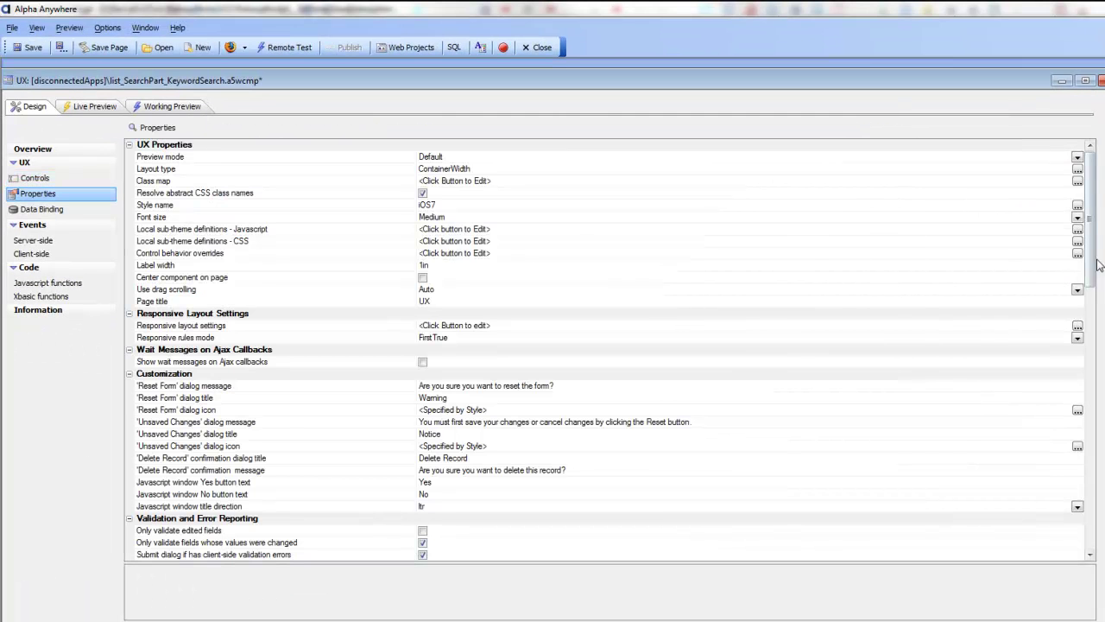
{"action": "left_click_drag", "start_coordinate": [1093, 278], "coordinate": [1093, 546]}
{"action": "left_click", "coordinate": [197, 390]}
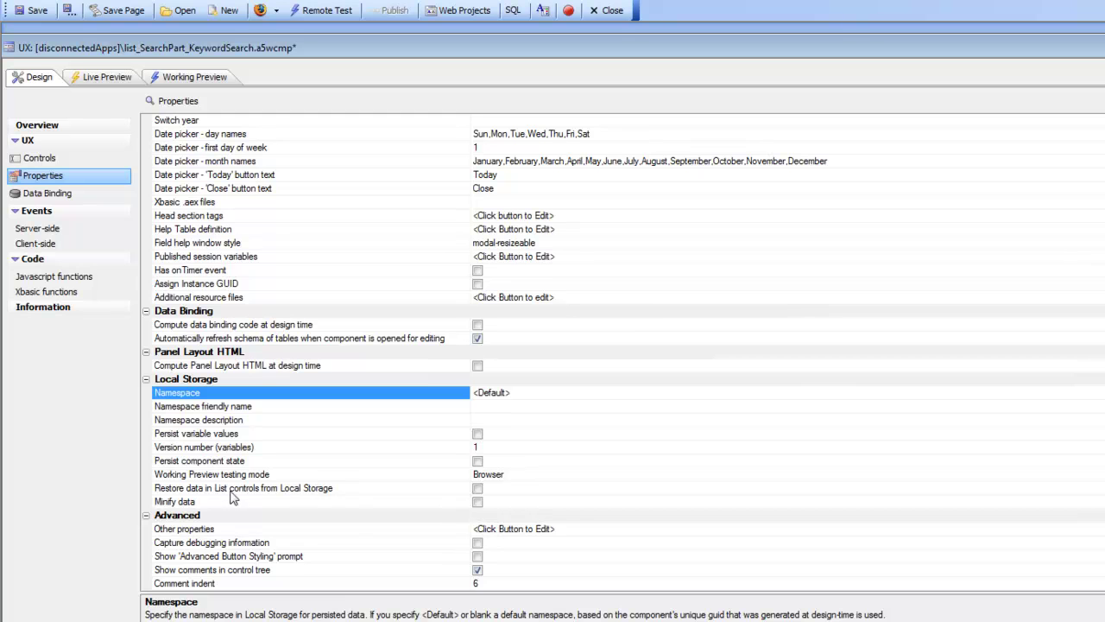
{"action": "left_click", "coordinate": [478, 490]}
{"action": "left_click", "coordinate": [478, 490]}
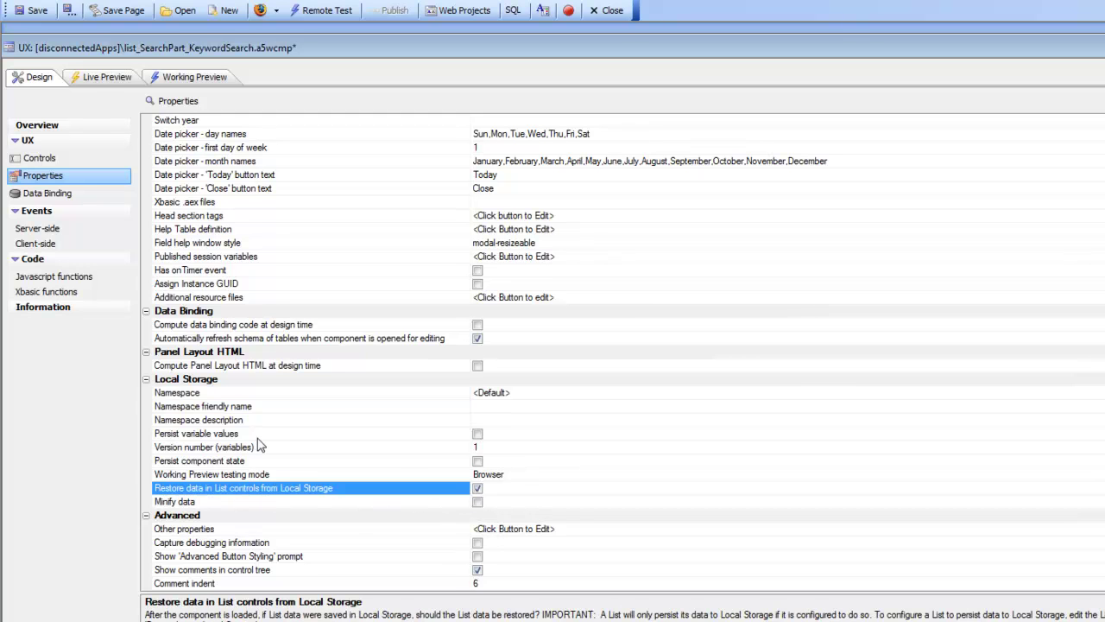
- Enable Persist variable values and Restore variables from Local Storage for the UX component
{"action": "left_click", "coordinate": [480, 438]}
{"action": "left_click", "coordinate": [480, 439]}
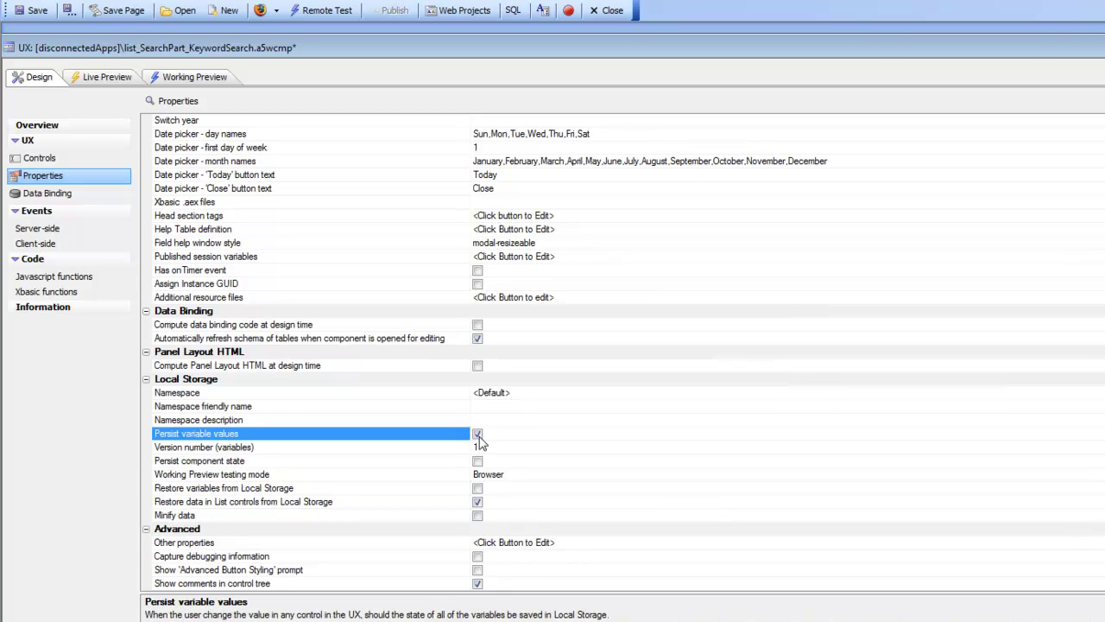
{"action": "left_click", "coordinate": [244, 494]}
{"action": "left_click", "coordinate": [477, 489]}
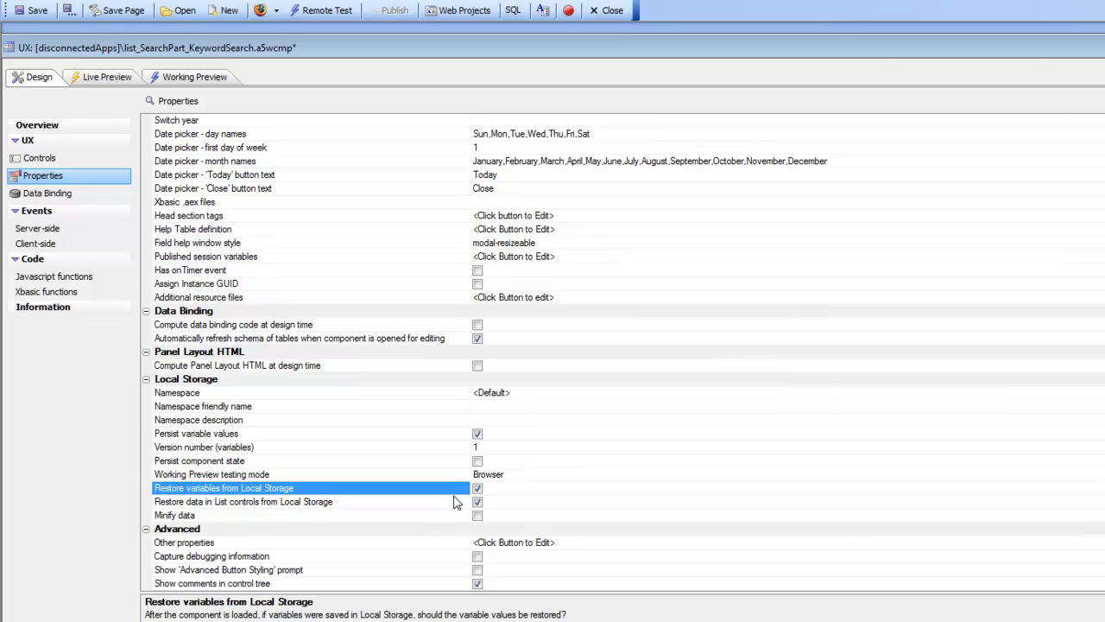
- Set the component's Local Storage namespace to DEMO1
{"action": "left_click", "coordinate": [417, 395]}
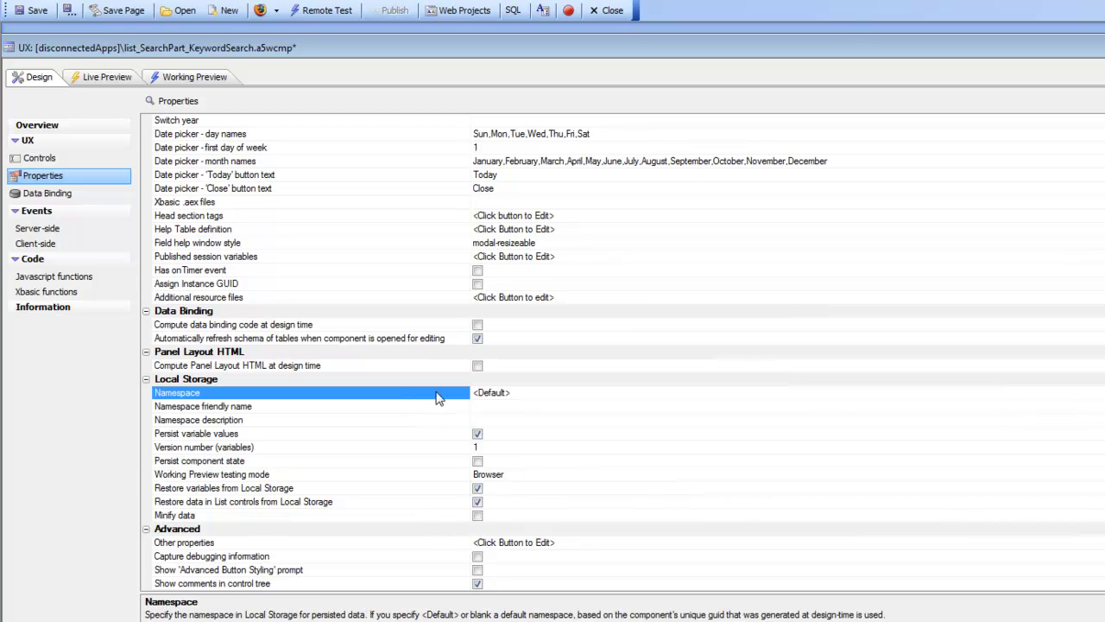
{"action": "left_click", "coordinate": [508, 391]}
{"action": "type", "text": "DEMO1"}
{"action": "left_click", "coordinate": [321, 409]}
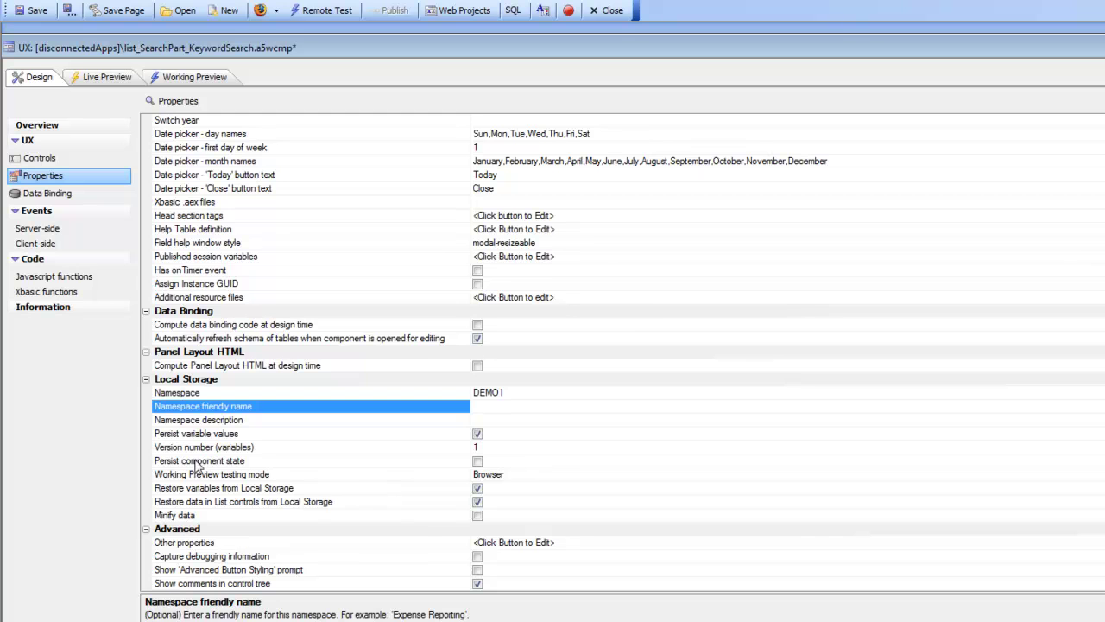
- Try the Filesystem mode for Working Preview testing, look at its folder setting, and set the mode back to Browser
{"action": "left_click", "coordinate": [255, 477]}
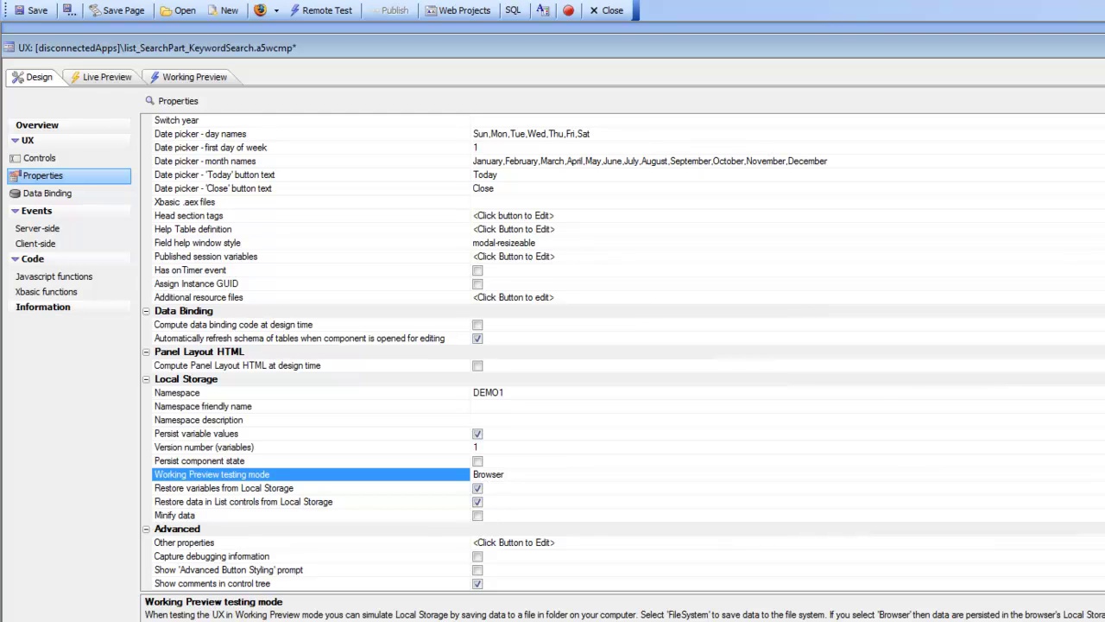
{"action": "left_click", "coordinate": [1089, 474]}
{"action": "left_click", "coordinate": [490, 502]}
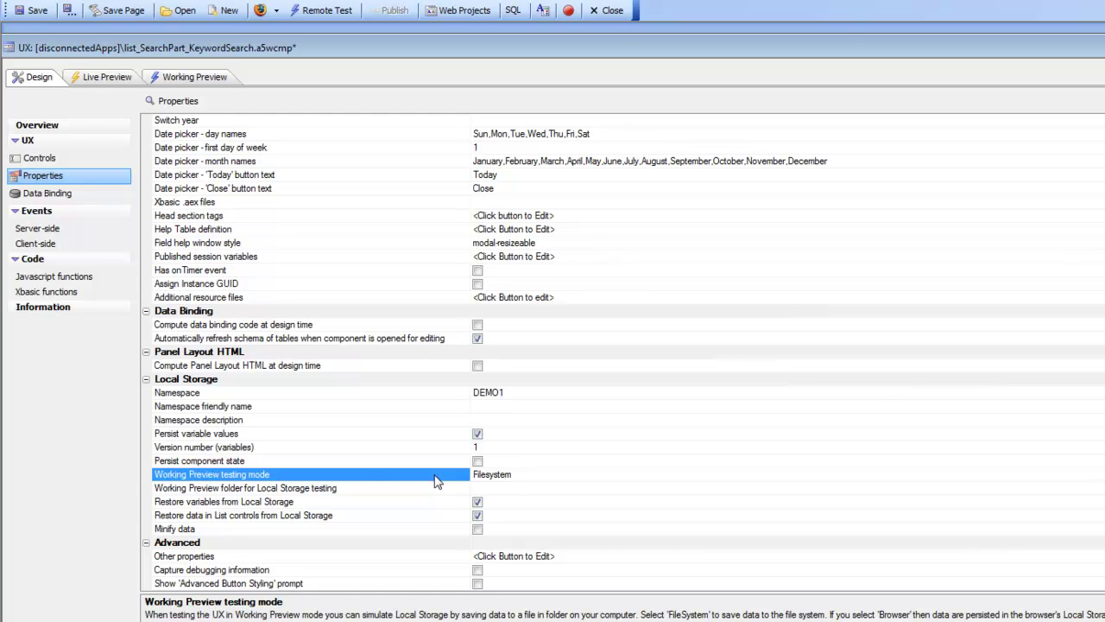
{"action": "left_click", "coordinate": [348, 501]}
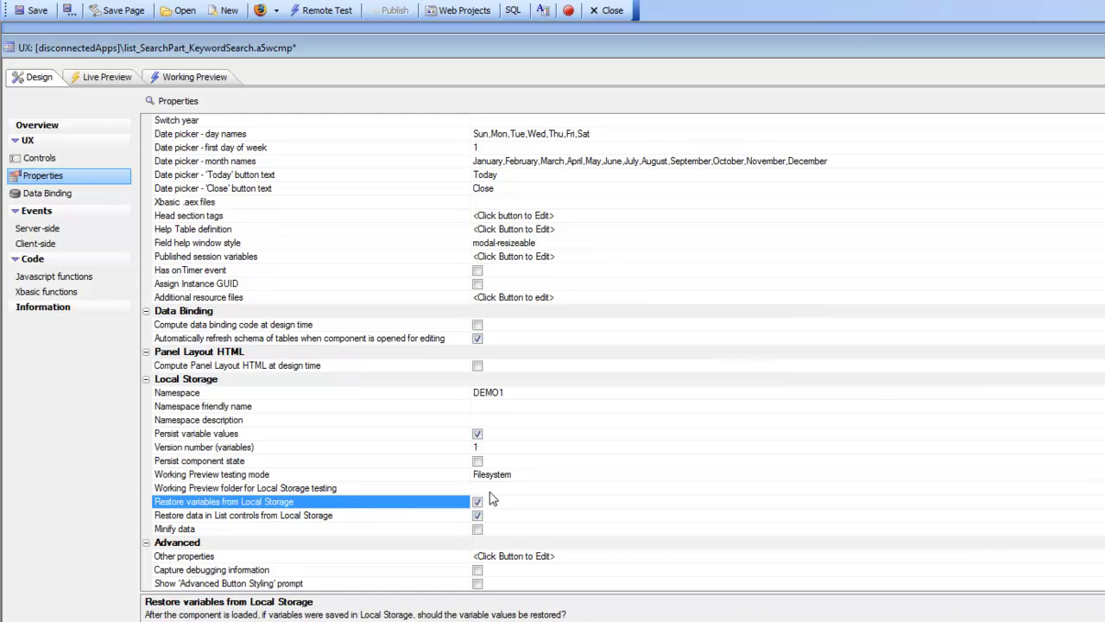
{"action": "left_click", "coordinate": [493, 488]}
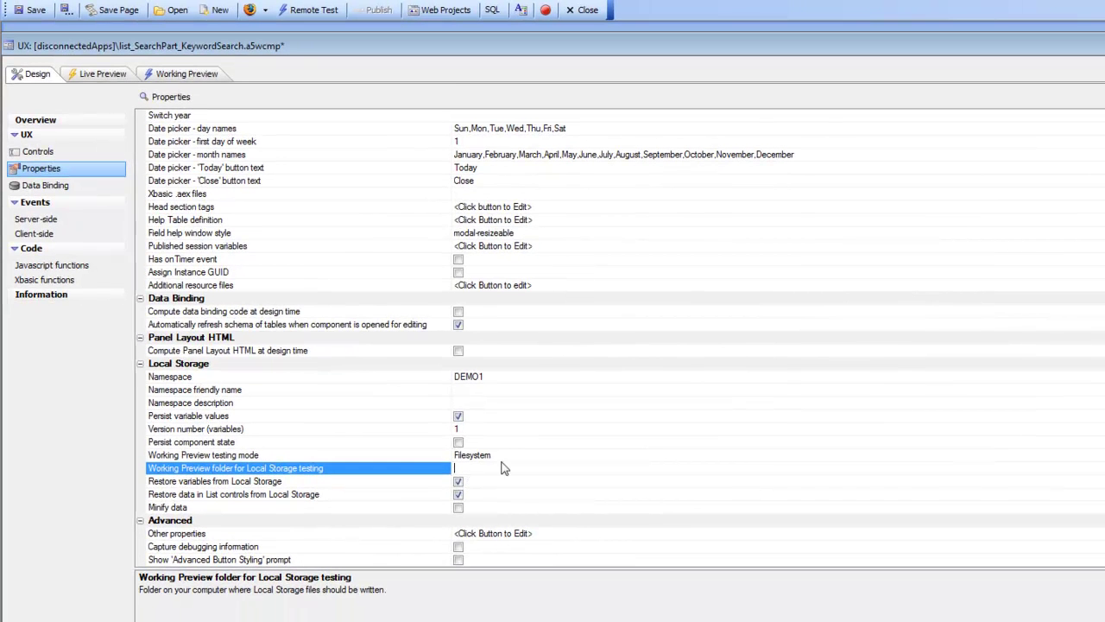
{"action": "left_click", "coordinate": [513, 456]}
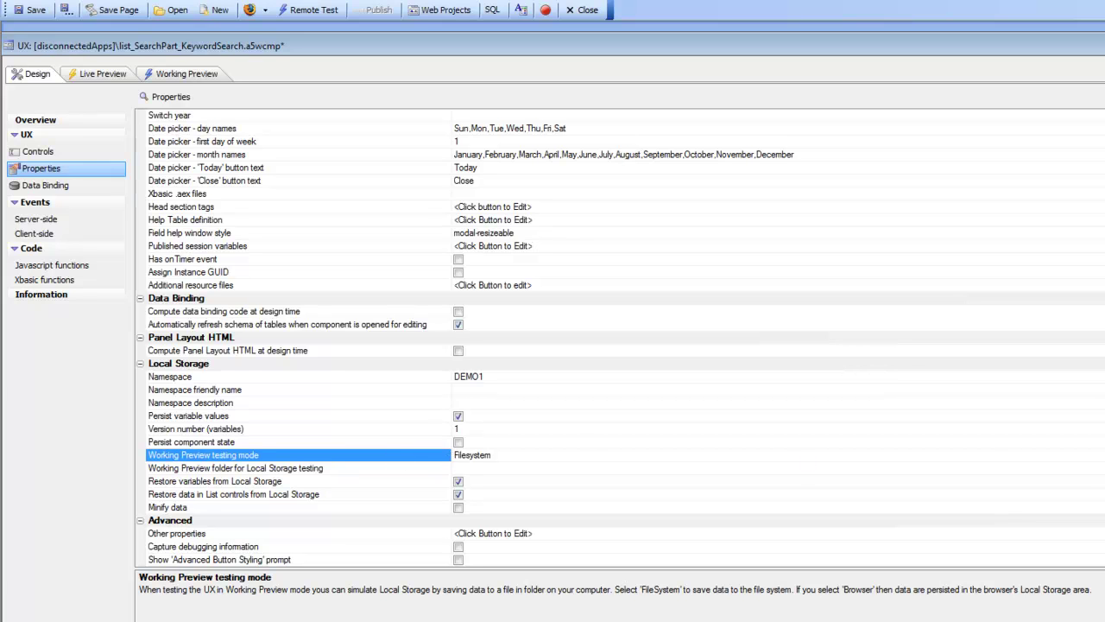
{"action": "left_click", "coordinate": [471, 455]}
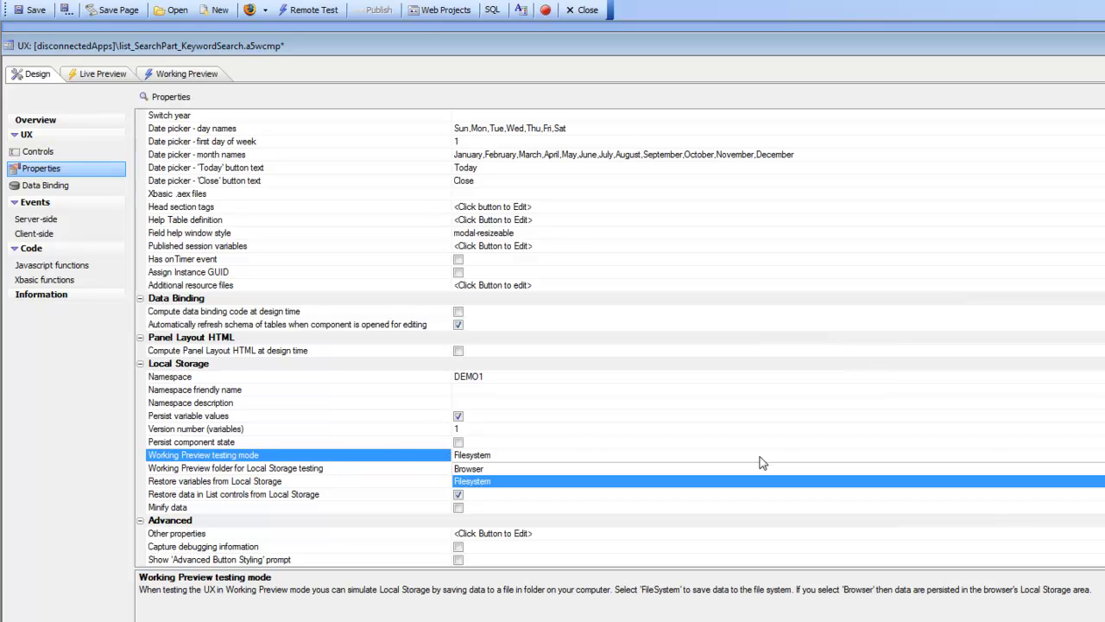
{"action": "left_click", "coordinate": [470, 469]}
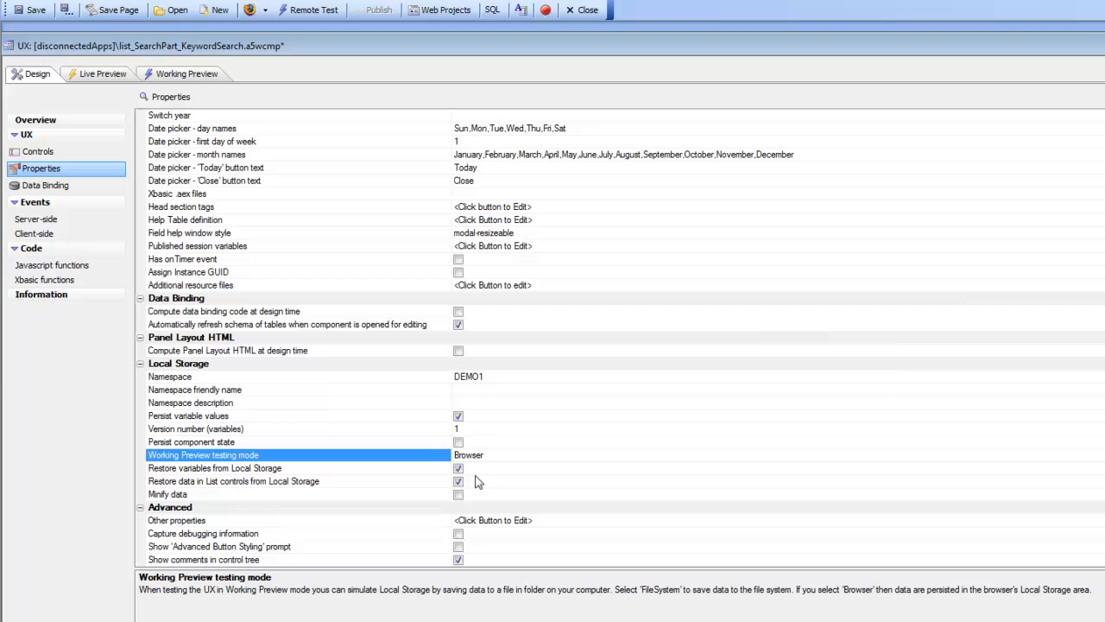
- Save the component and search the customer list for "USA" in its working preview
{"action": "left_click", "coordinate": [29, 13]}
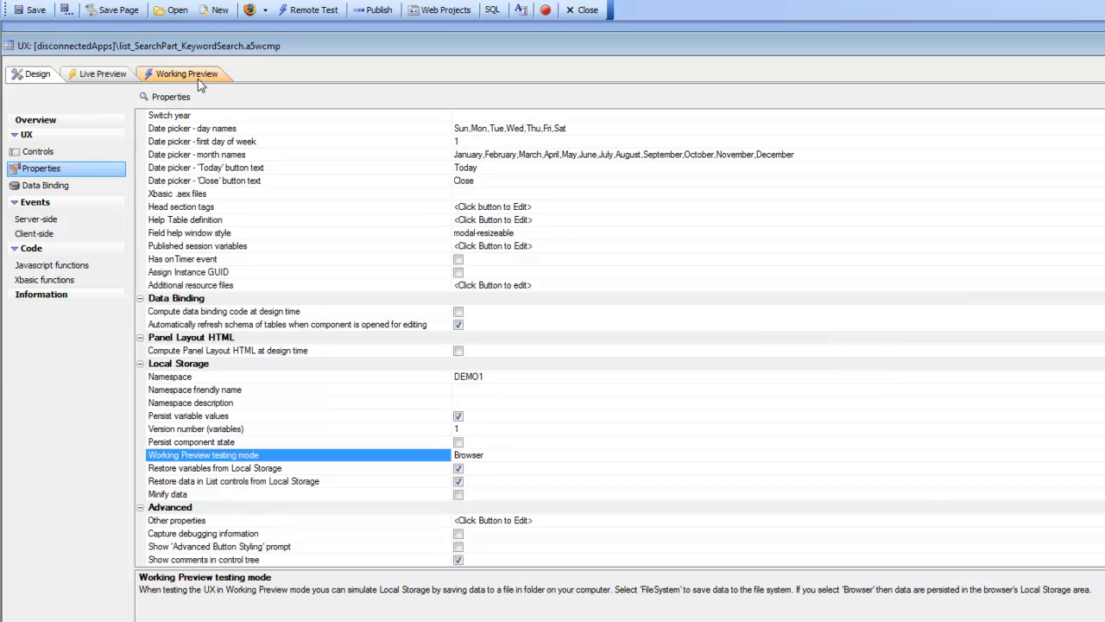
{"action": "left_click", "coordinate": [197, 76]}
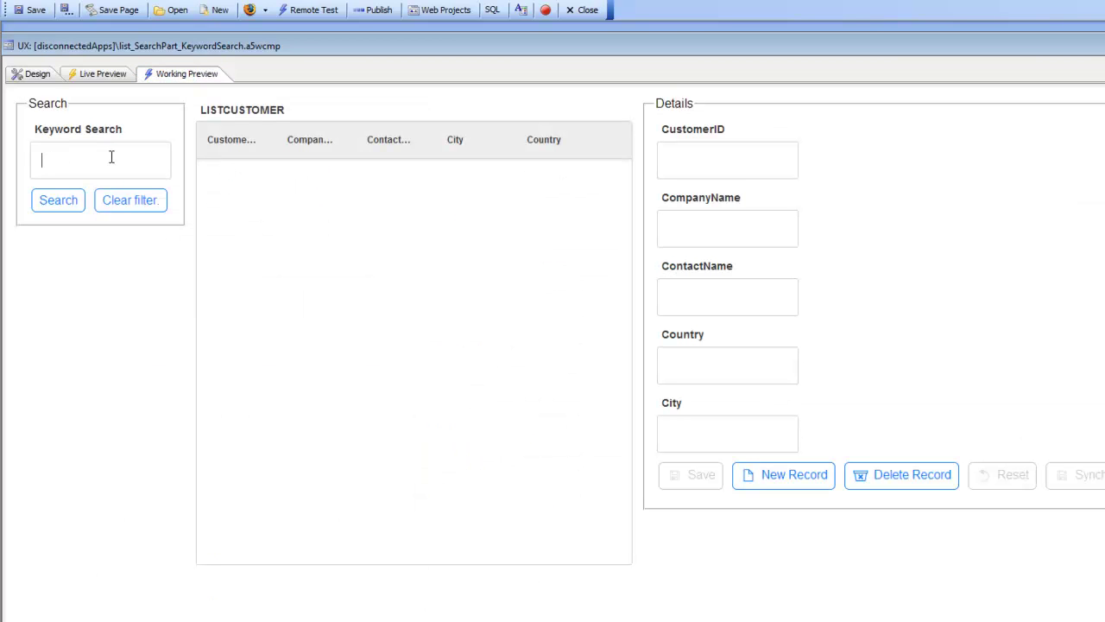
{"action": "type", "text": "USA"}
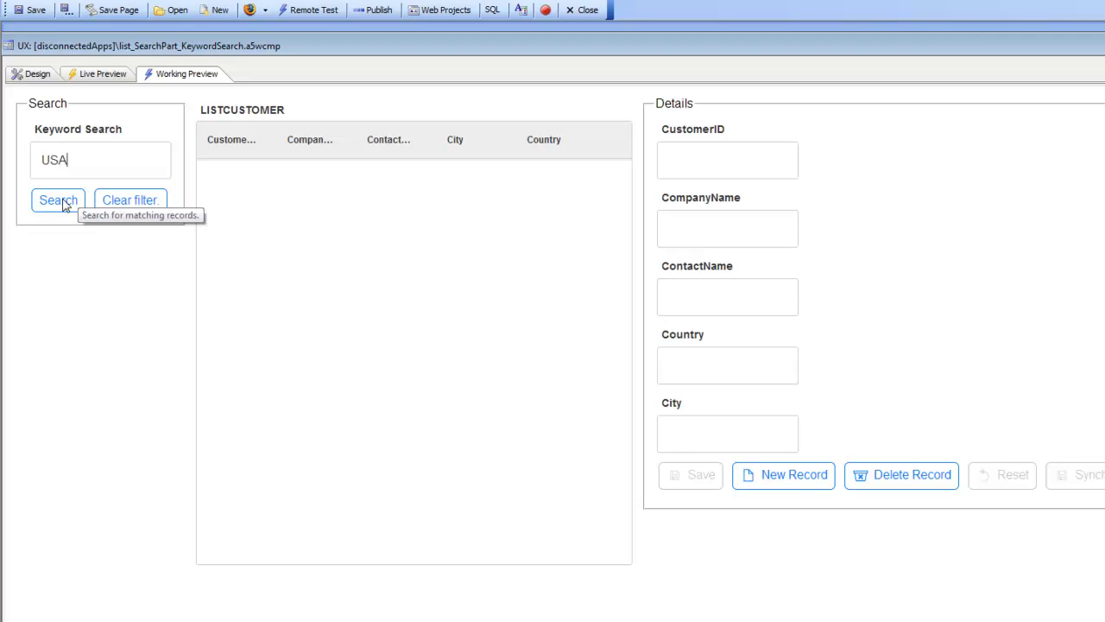
{"action": "left_click", "coordinate": [61, 200]}
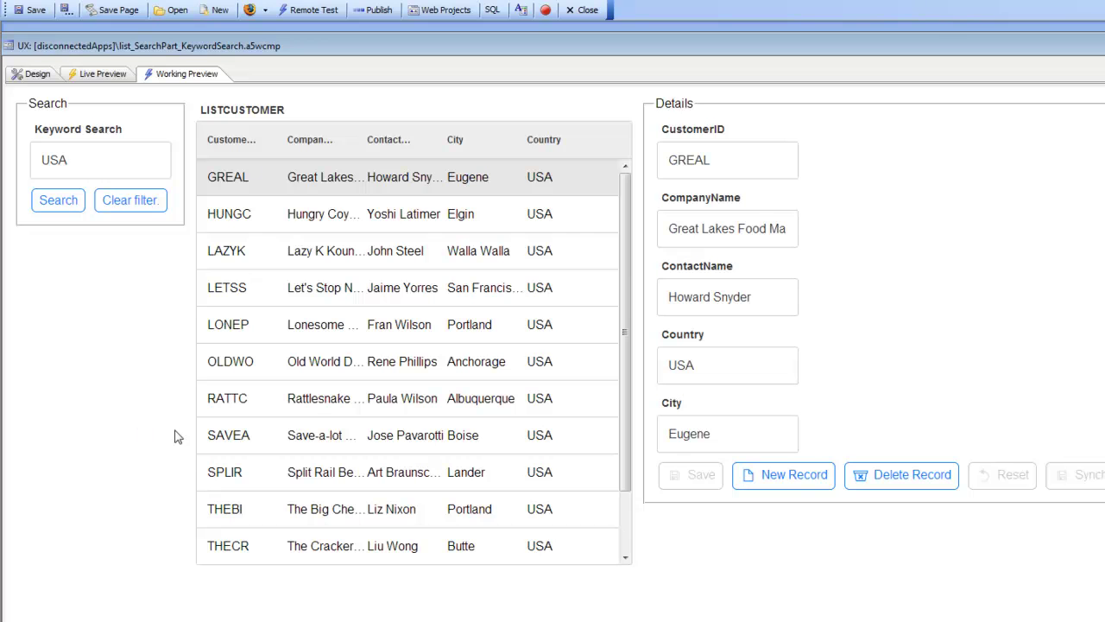
- Reload the working preview from the design view to check whether the customer list and search keyword are restored
{"action": "left_click", "coordinate": [34, 74]}
{"action": "left_click", "coordinate": [203, 74]}
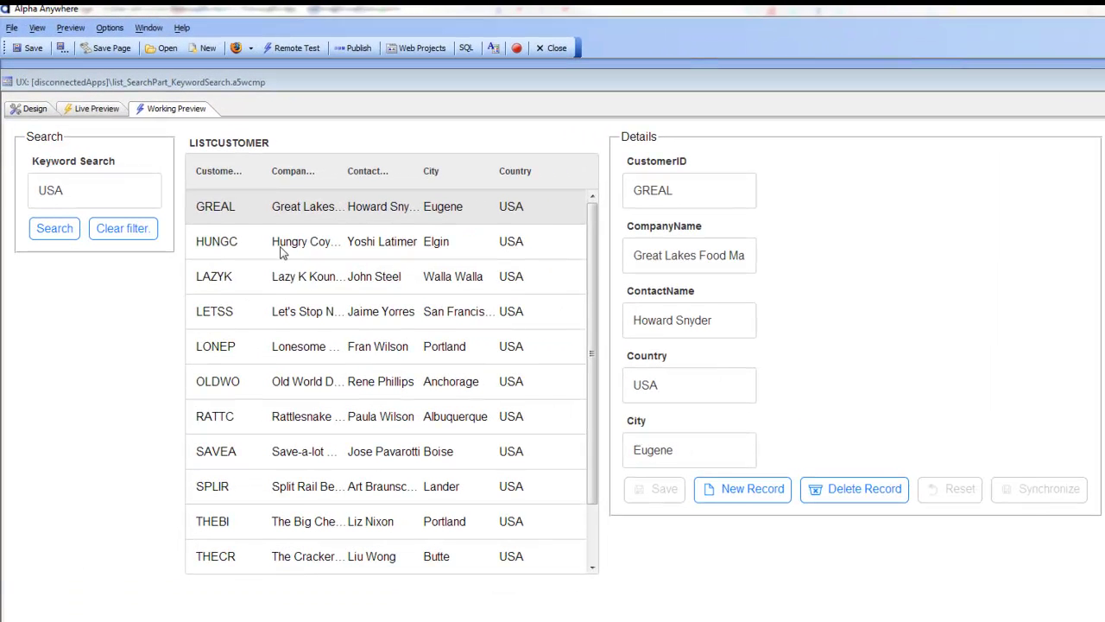
- Append "2" to the GREAL record's contact name, and set the HUNGC record's country to USA2 and city to Elgin2
{"action": "left_click", "coordinate": [740, 321]}
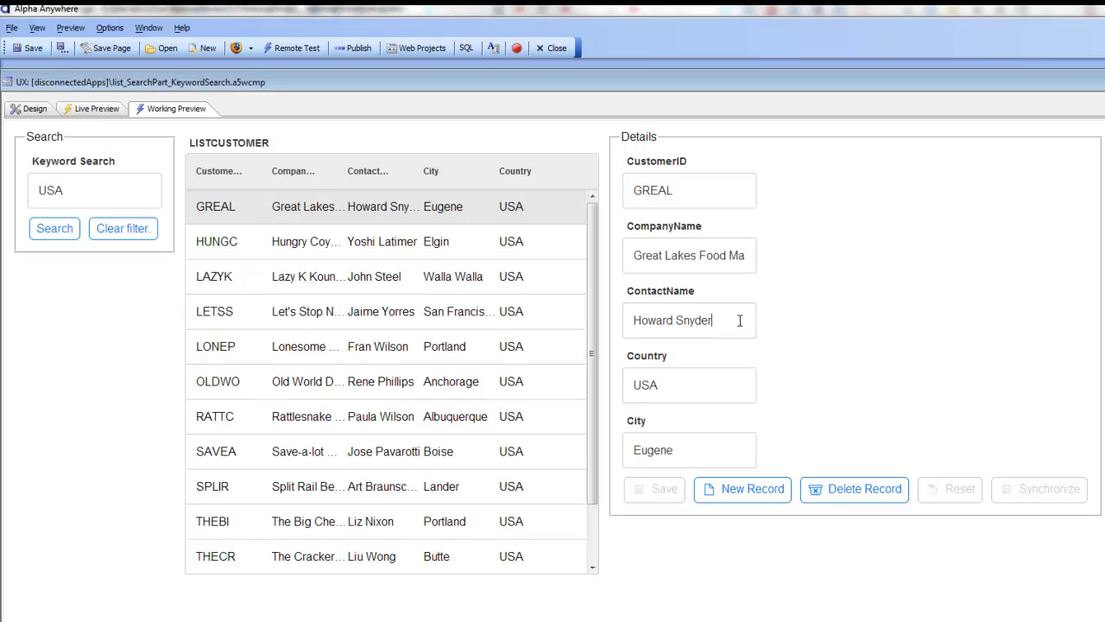
{"action": "left_click", "coordinate": [366, 246]}
{"action": "left_click", "coordinate": [683, 391]}
{"action": "type", "text": "2"}
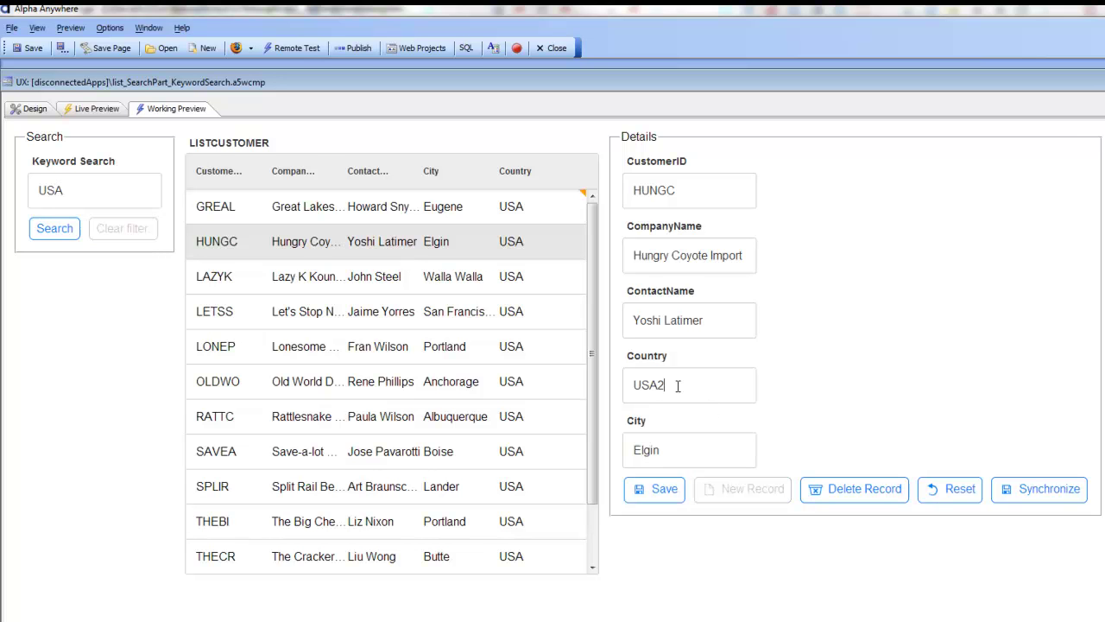
{"action": "left_click", "coordinate": [676, 449]}
{"action": "type", "text": "2"}
- Set the LAZYK record's country to USA2, append "2" to its contact name, and save the record
{"action": "left_click", "coordinate": [361, 278]}
{"action": "left_click", "coordinate": [678, 384]}
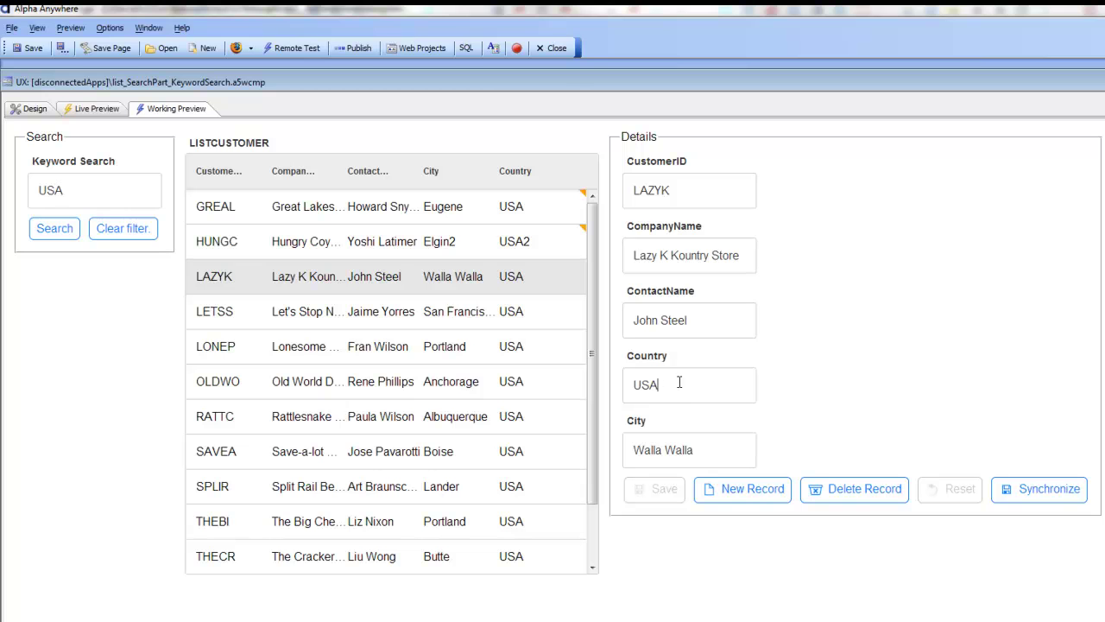
{"action": "type", "text": "2"}
{"action": "left_click", "coordinate": [699, 316]}
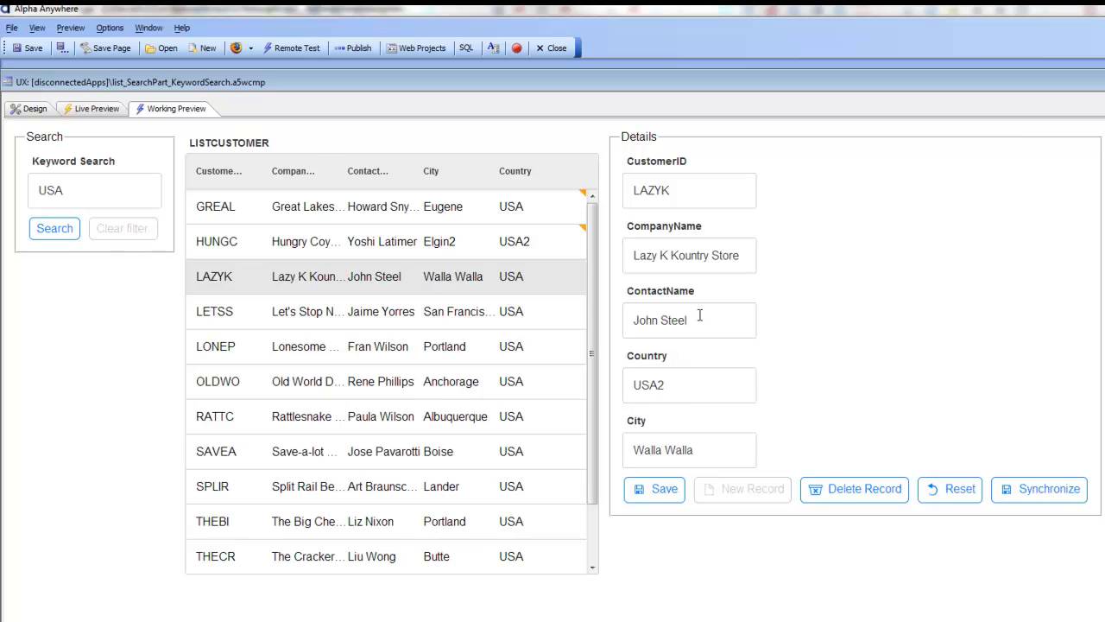
{"action": "type", "text": "2"}
{"action": "left_click", "coordinate": [662, 489]}
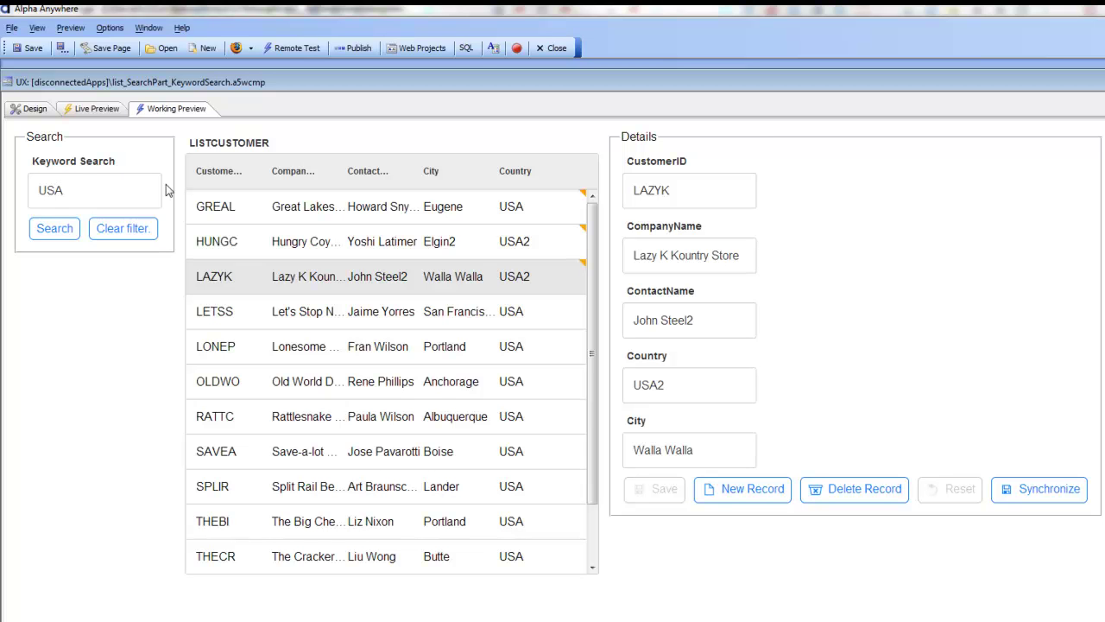
- Reload the working preview from the design view to check the pending edits, and synchronize them with the server
{"action": "left_click", "coordinate": [35, 111]}
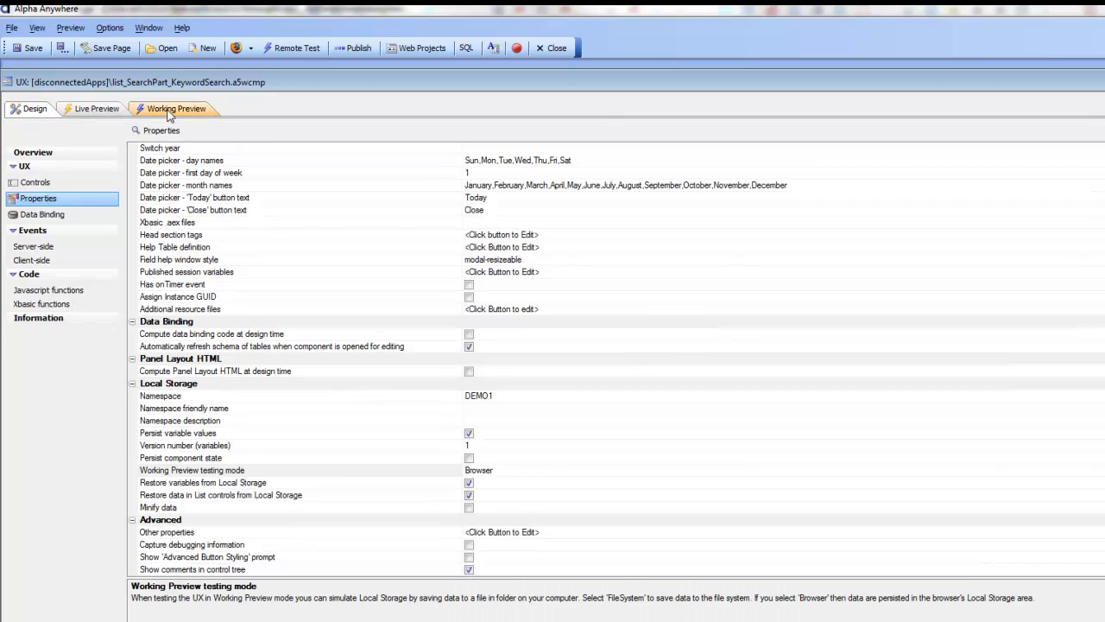
{"action": "left_click", "coordinate": [165, 109]}
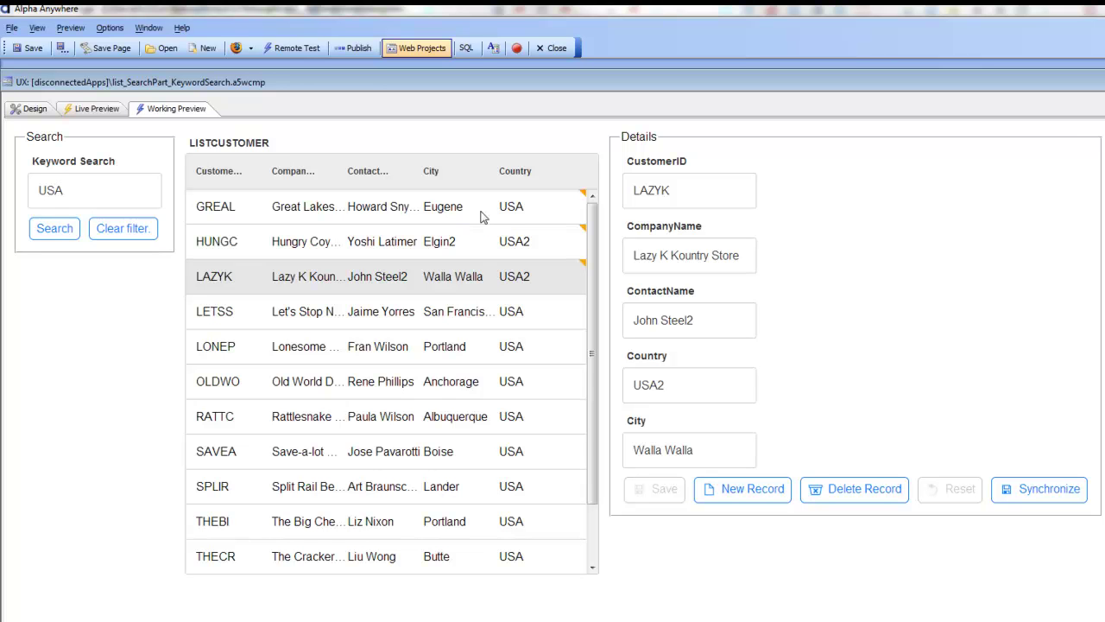
{"action": "left_click", "coordinate": [1025, 494]}
{"action": "left_click", "coordinate": [1026, 494]}
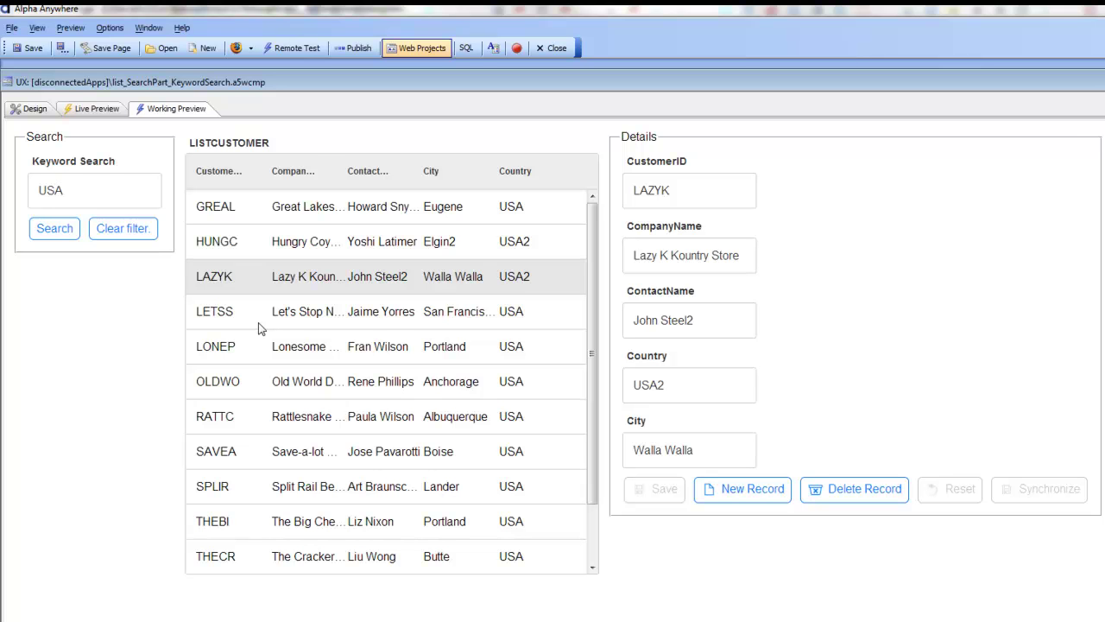
- Reload the working preview to check how the customer list is restored after synchronizing
{"action": "left_click", "coordinate": [417, 48]}
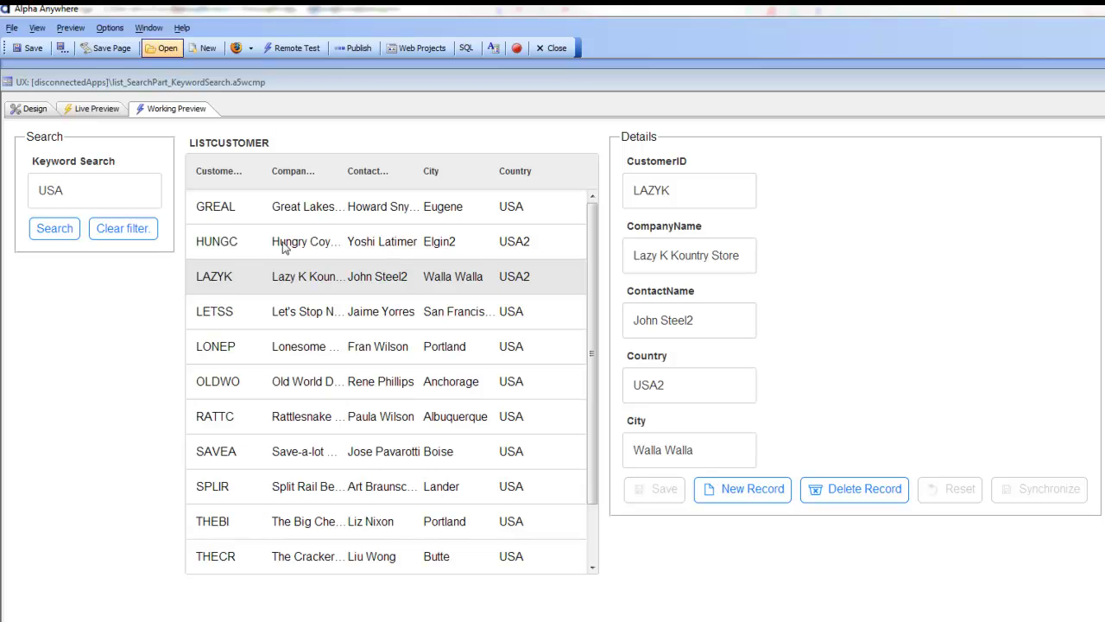
{"action": "left_click", "coordinate": [17, 111]}
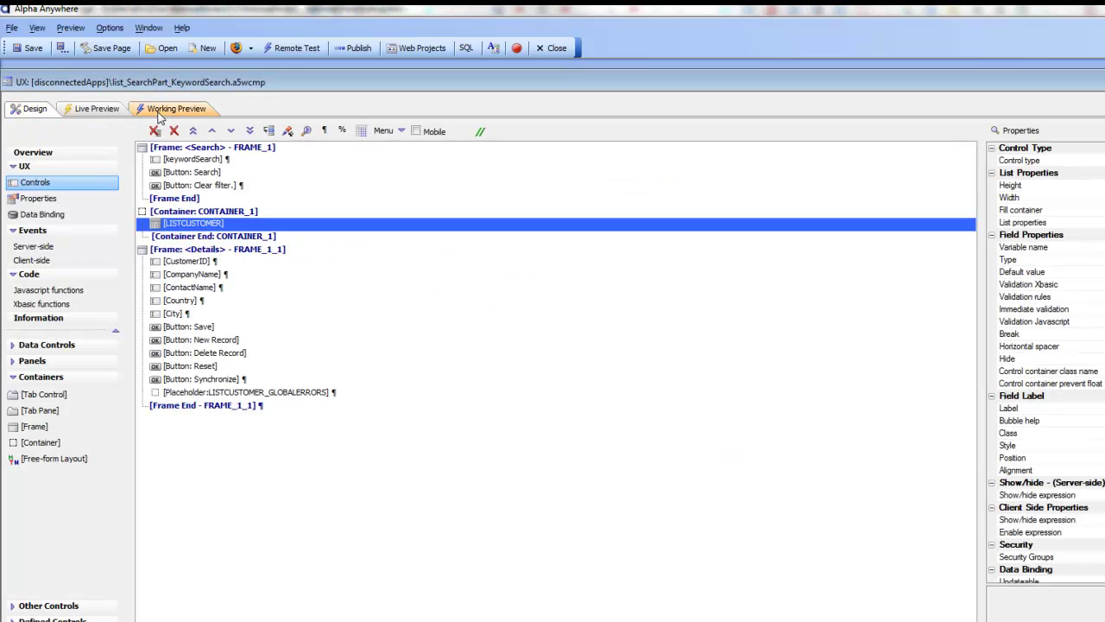
{"action": "left_click", "coordinate": [158, 111]}
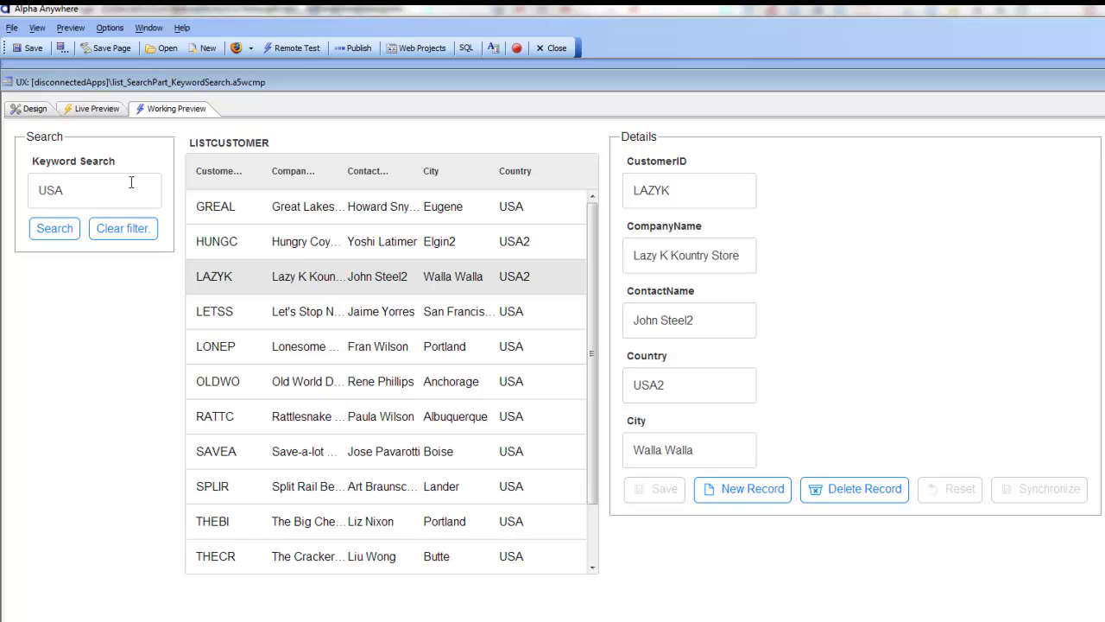
- Remove the trailing "2" from the GREAL record's contact name and save the record
{"action": "left_click", "coordinate": [325, 211]}
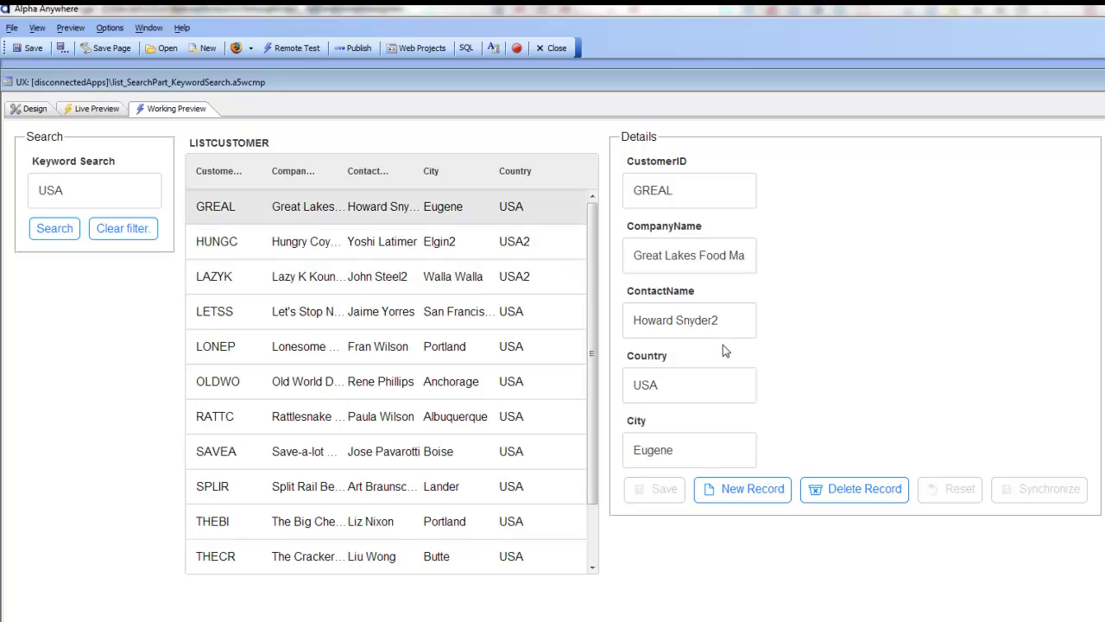
{"action": "left_click", "coordinate": [729, 321]}
{"action": "key", "text": "BackSpace"}
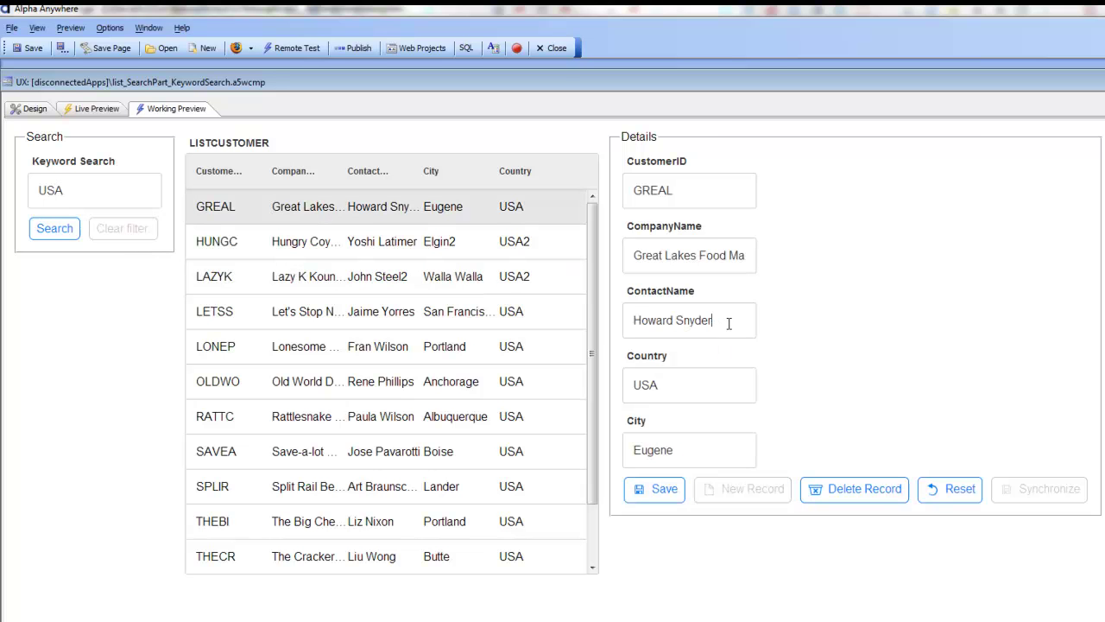
{"action": "left_click", "coordinate": [667, 497]}
- Set the HUNGC record's country to USA and its city to Elgin, and save the record
{"action": "left_click", "coordinate": [439, 240]}
{"action": "left_click", "coordinate": [697, 381]}
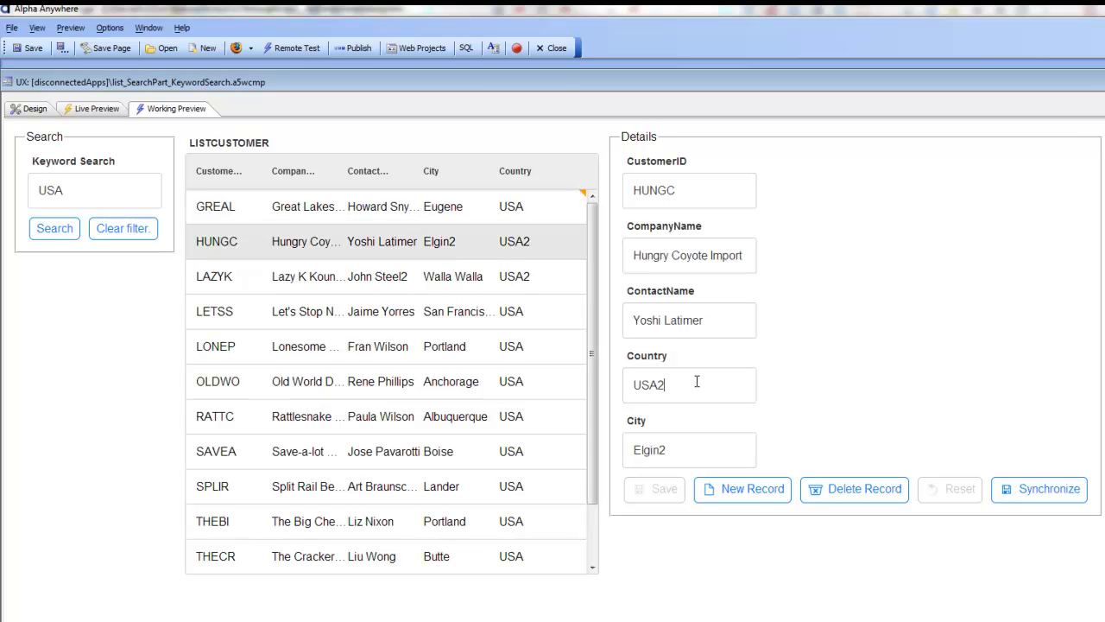
{"action": "key", "text": "BackSpace"}
{"action": "left_click", "coordinate": [697, 452]}
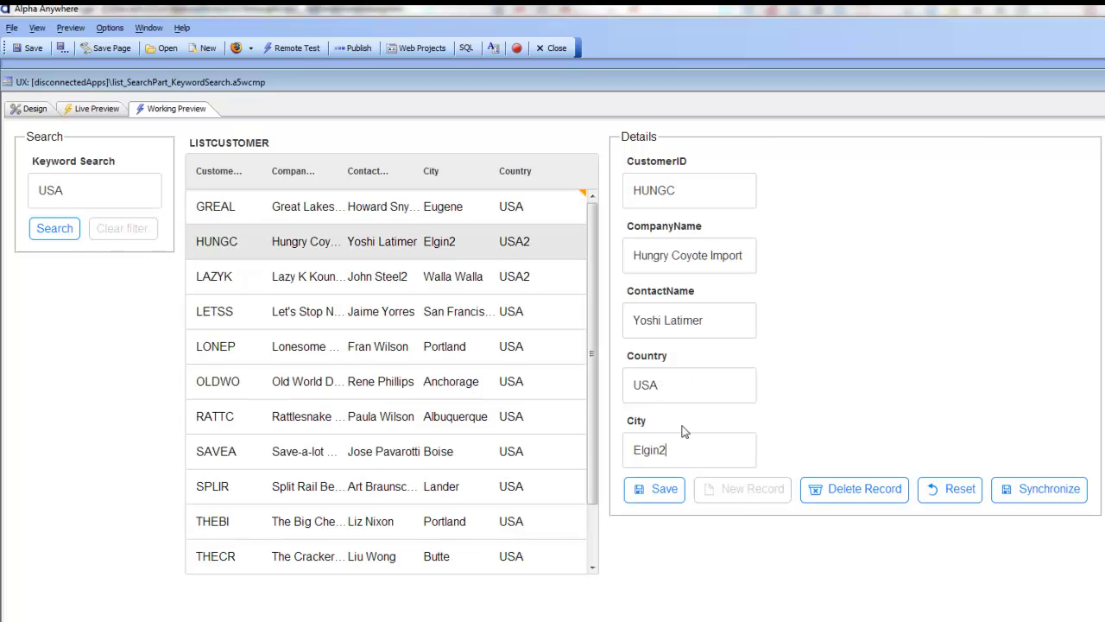
{"action": "key", "text": "BackSpace"}
{"action": "left_click", "coordinate": [649, 494]}
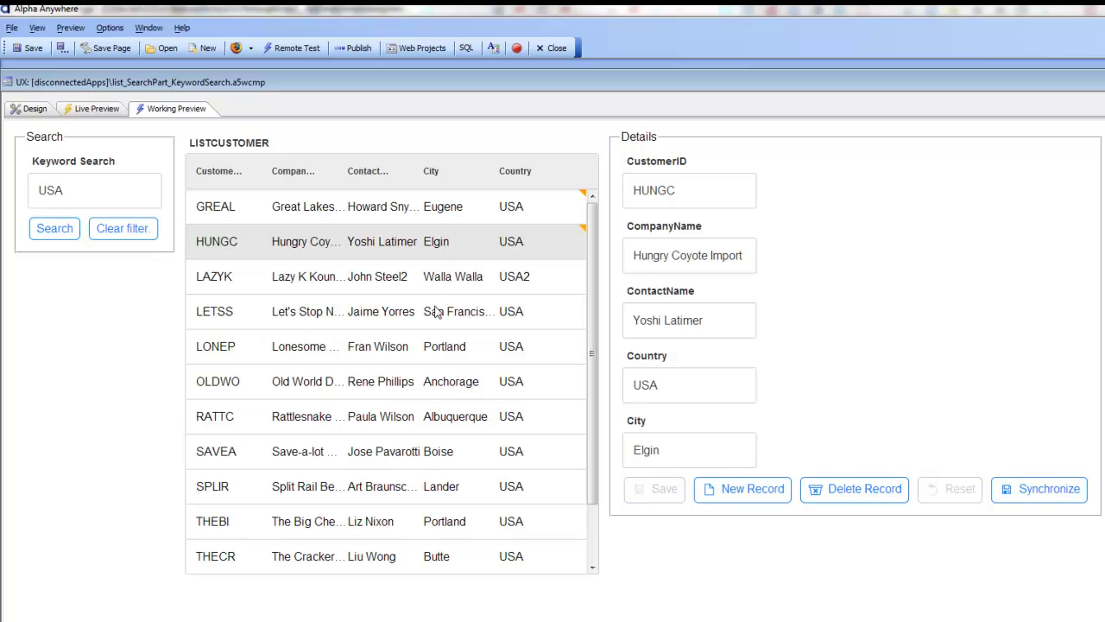
- Set the LAZYK record's country to USA and remove the trailing "2" from its contact name, leaving the record unsaved
{"action": "left_click", "coordinate": [434, 279]}
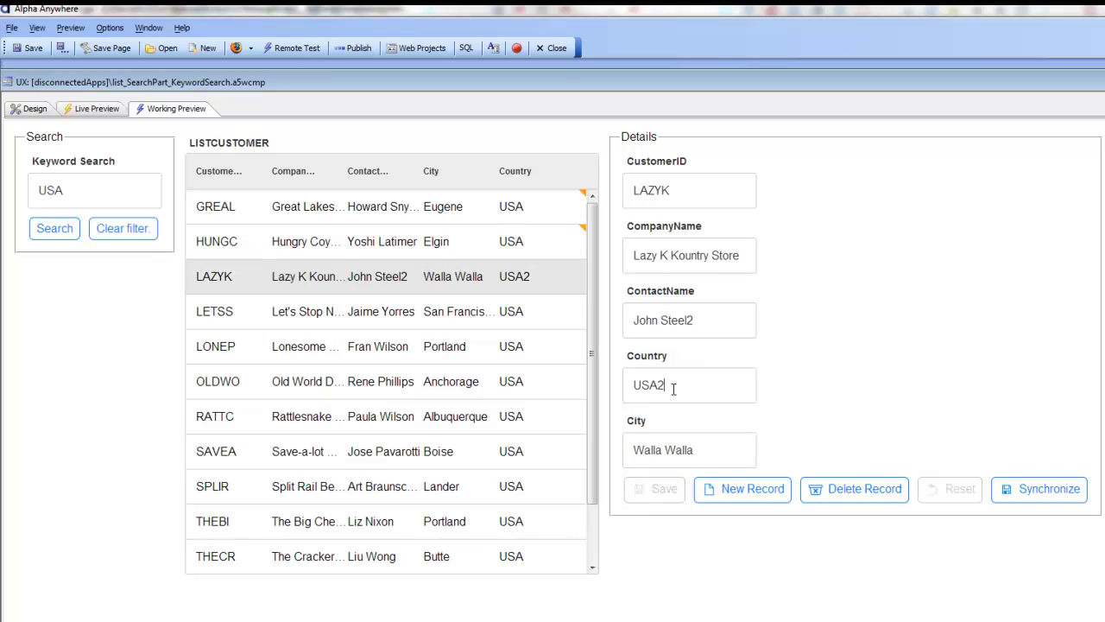
{"action": "key", "text": "BackSpace"}
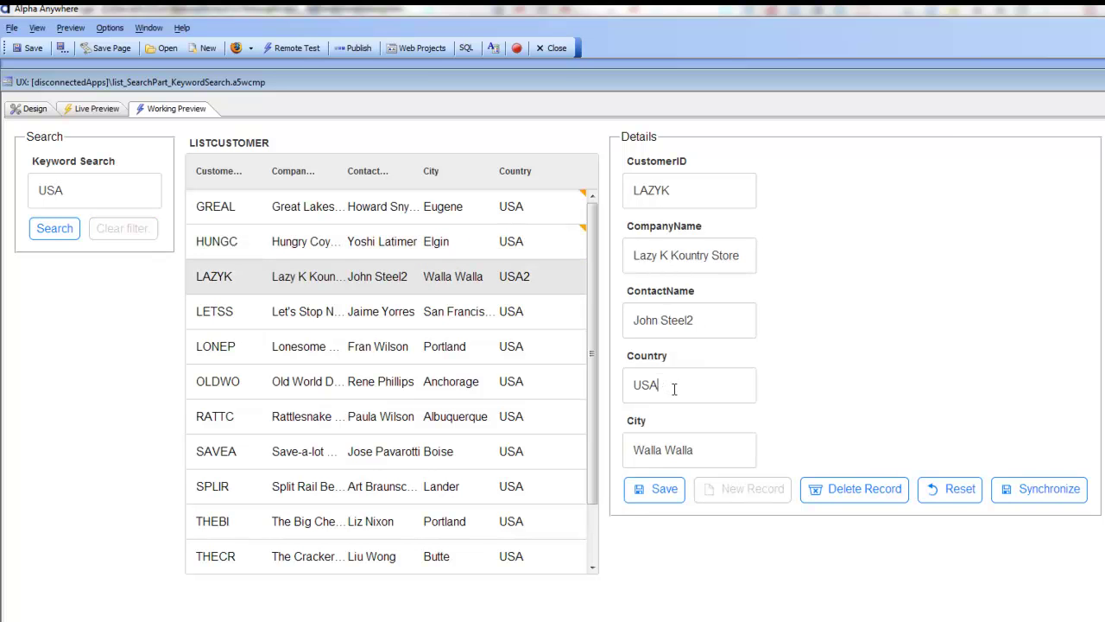
{"action": "left_click", "coordinate": [723, 318]}
{"action": "key", "text": "BackSpace"}
{"action": "left_click", "coordinate": [659, 259]}
- Reload the working preview to check the unsaved LAZYK edits, and commit them by switching to the HUNGC row and back
{"action": "left_click", "coordinate": [34, 109]}
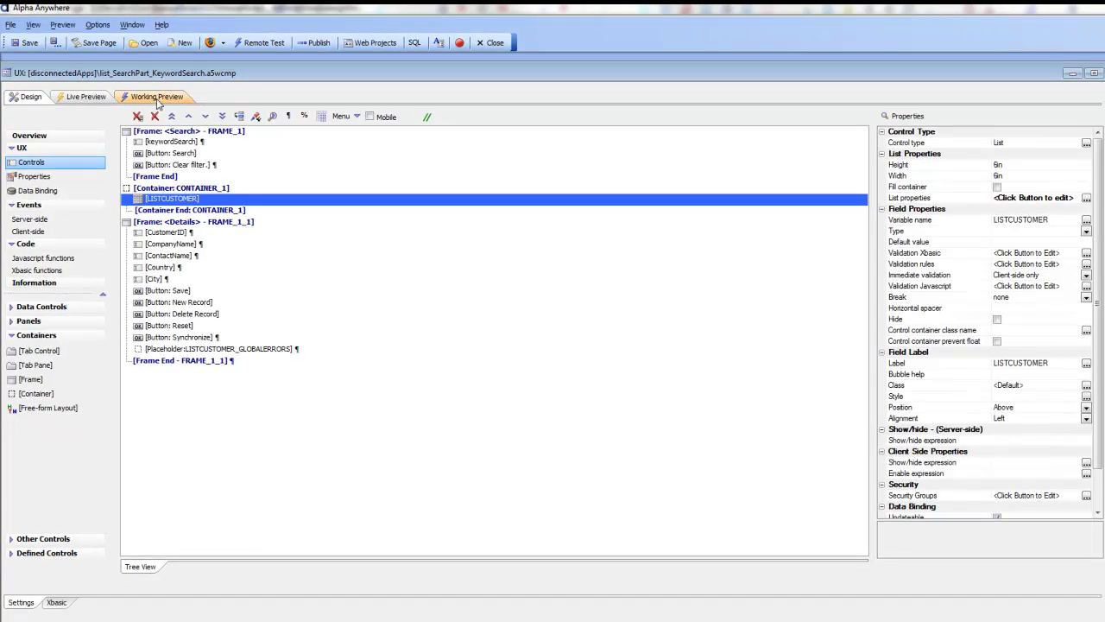
{"action": "left_click", "coordinate": [157, 98]}
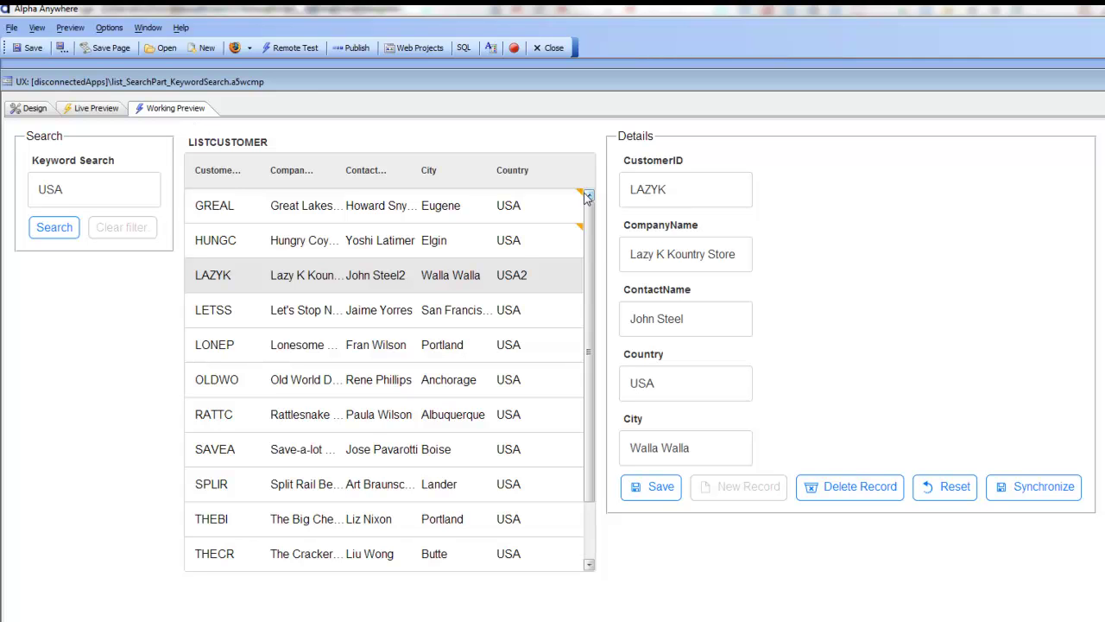
{"action": "left_click", "coordinate": [505, 239]}
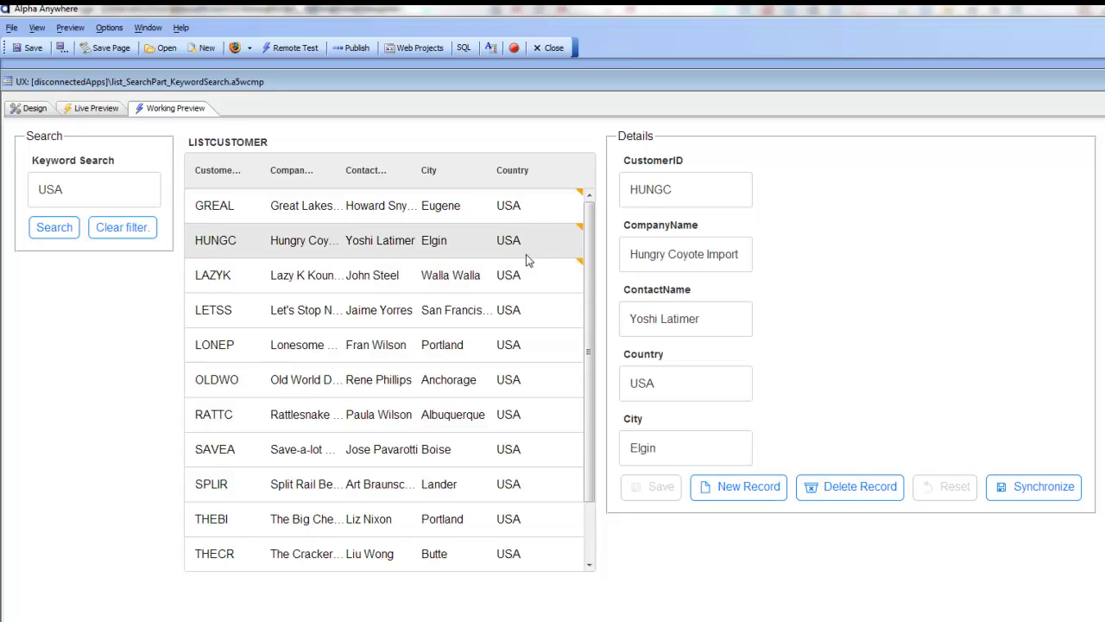
{"action": "left_click", "coordinate": [496, 276]}
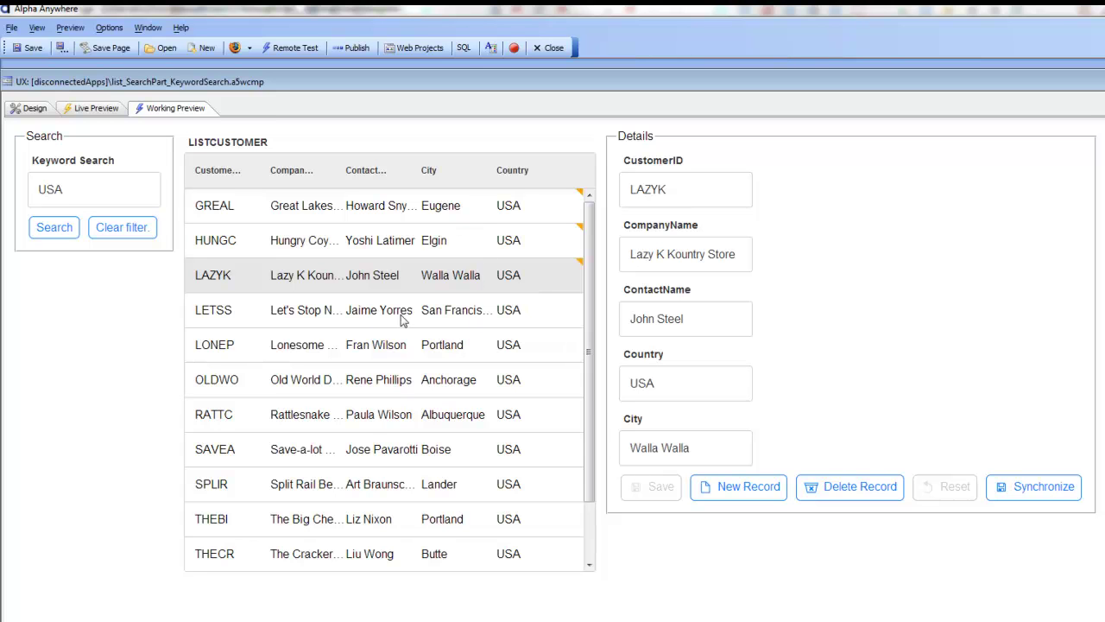
- Append "2" to the contact name and country of the LETSS record, leaving the record unsaved
{"action": "left_click", "coordinate": [331, 319]}
{"action": "left_click", "coordinate": [724, 318]}
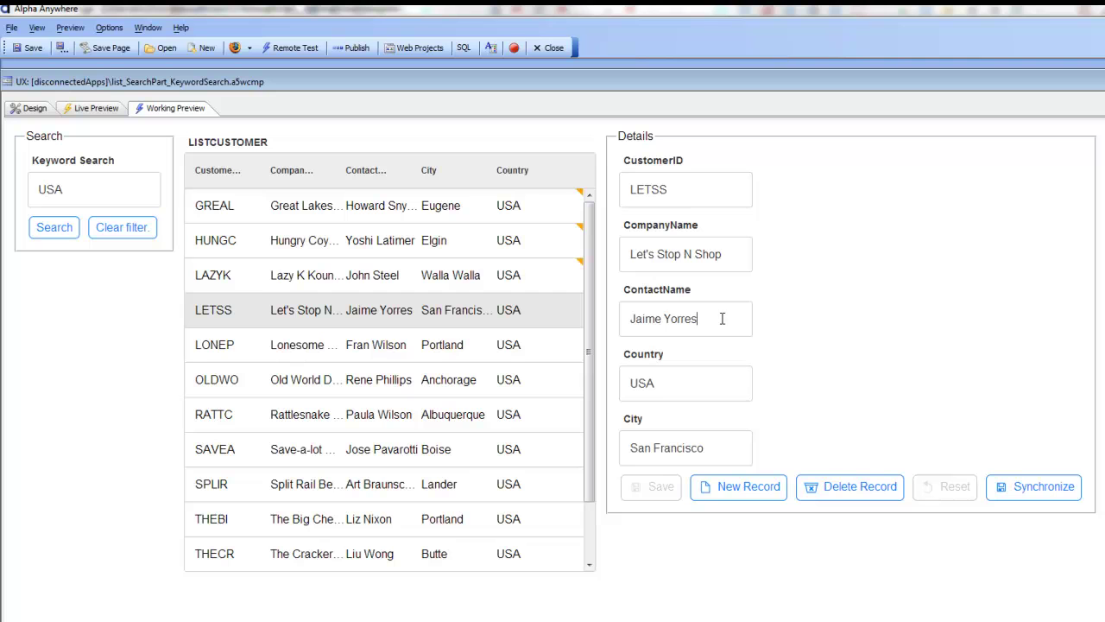
{"action": "type", "text": "2"}
{"action": "left_click", "coordinate": [670, 384]}
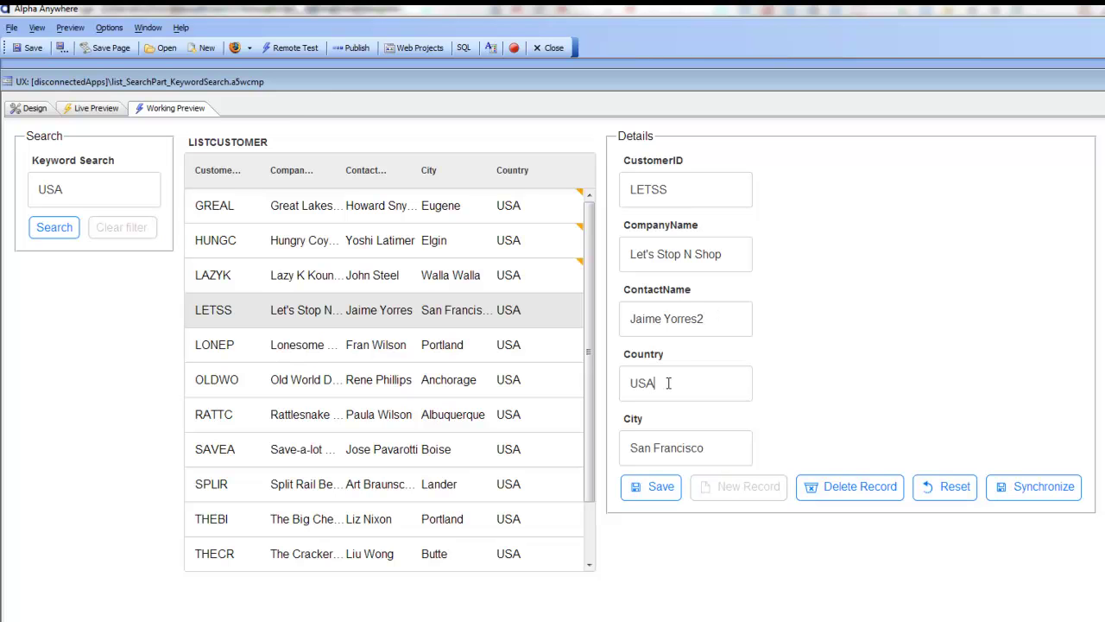
{"action": "type", "text": "2"}
- Reload the working preview to check the unsaved LETSS edits, and save that record
{"action": "left_click", "coordinate": [23, 112]}
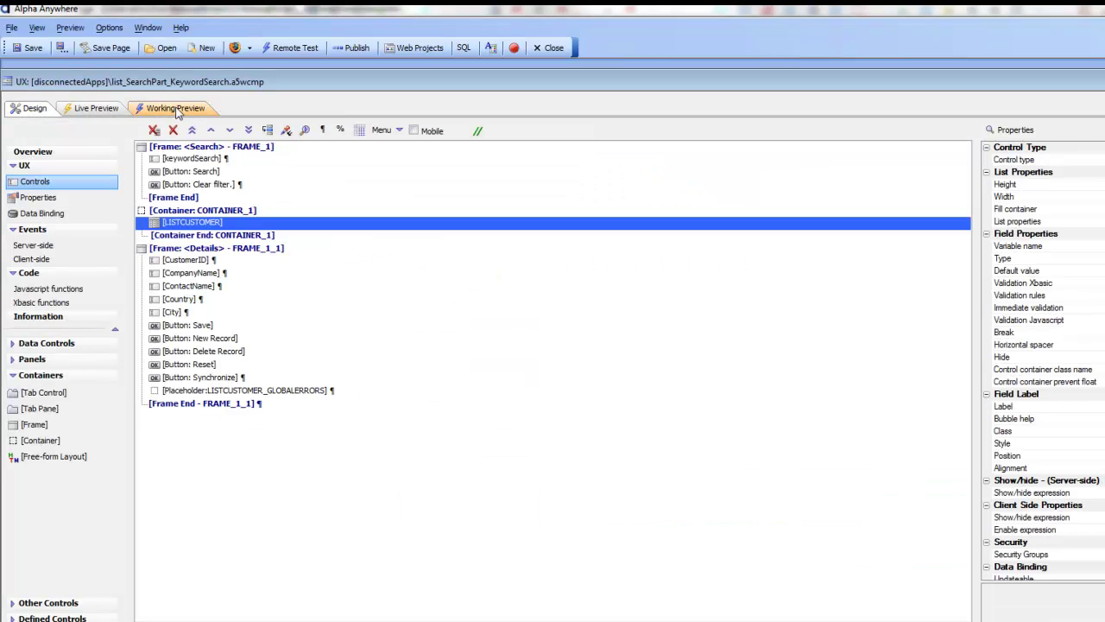
{"action": "left_click", "coordinate": [175, 107]}
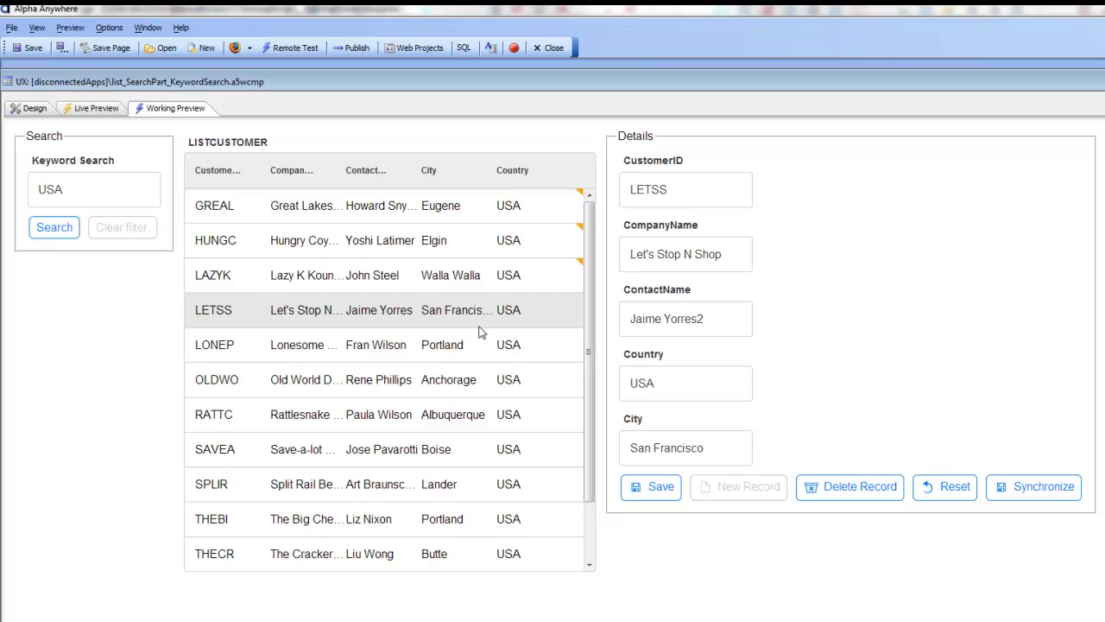
{"action": "left_click", "coordinate": [451, 312]}
{"action": "left_click", "coordinate": [658, 487]}
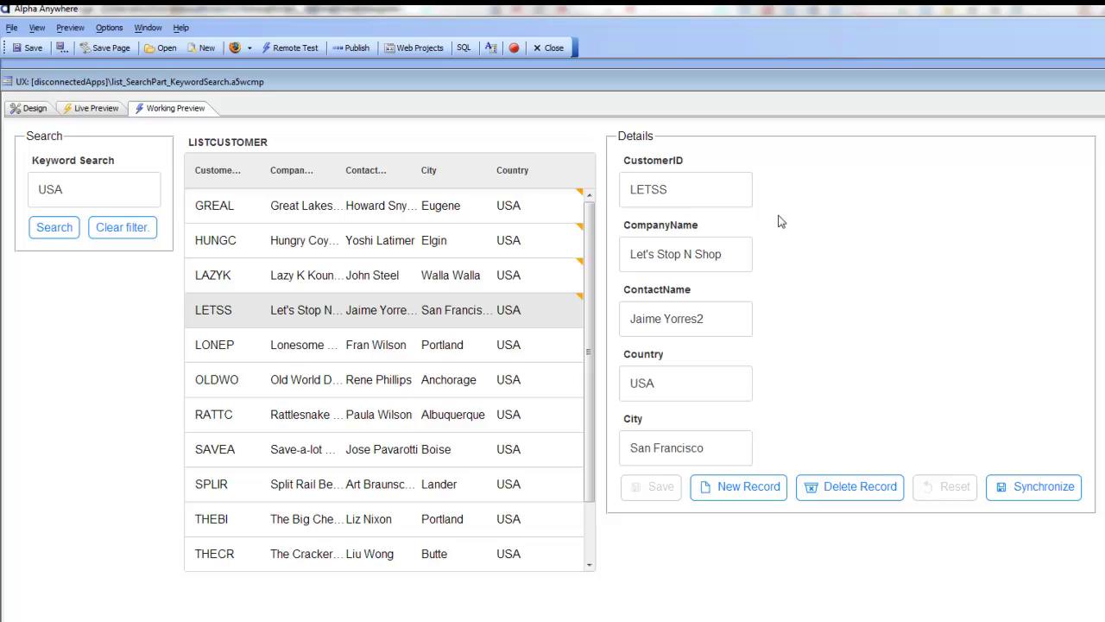
- Examine the descriptions of the client-side events onBeforePersistControlValuesToLocalStorage and onPersistControlValuesToLocalStorage in the component's design
{"action": "left_click", "coordinate": [32, 111]}
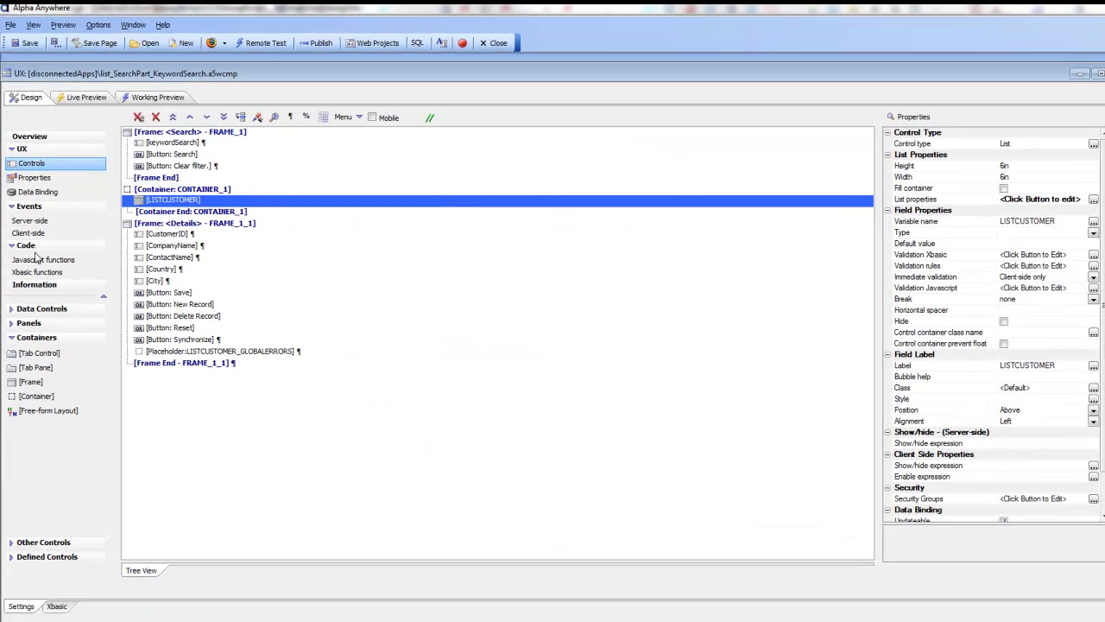
{"action": "left_click", "coordinate": [27, 231]}
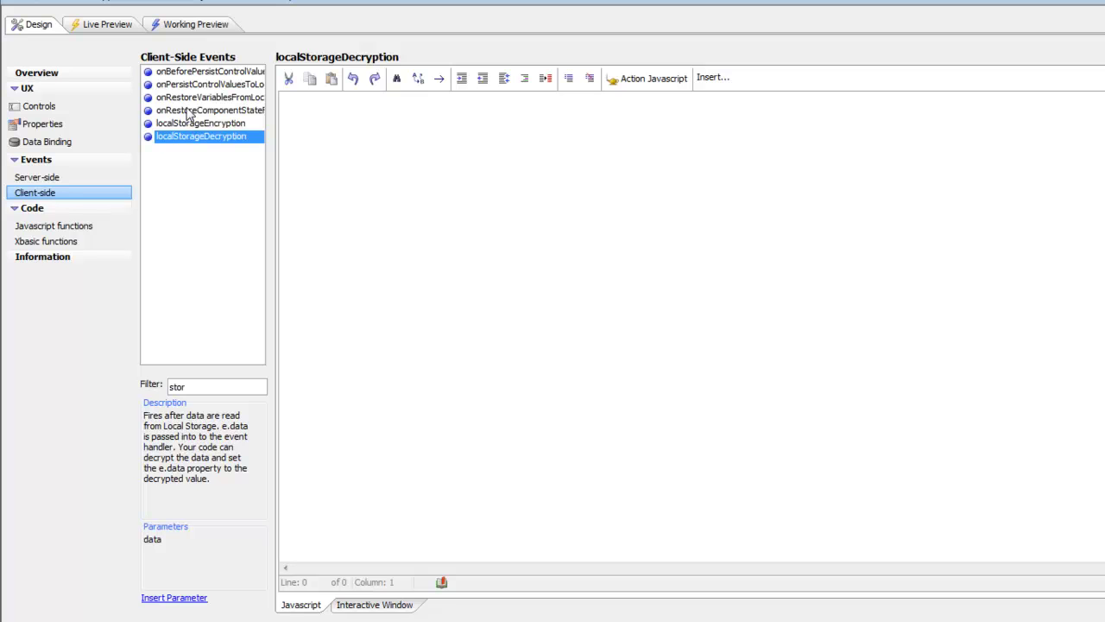
{"action": "left_click", "coordinate": [239, 74]}
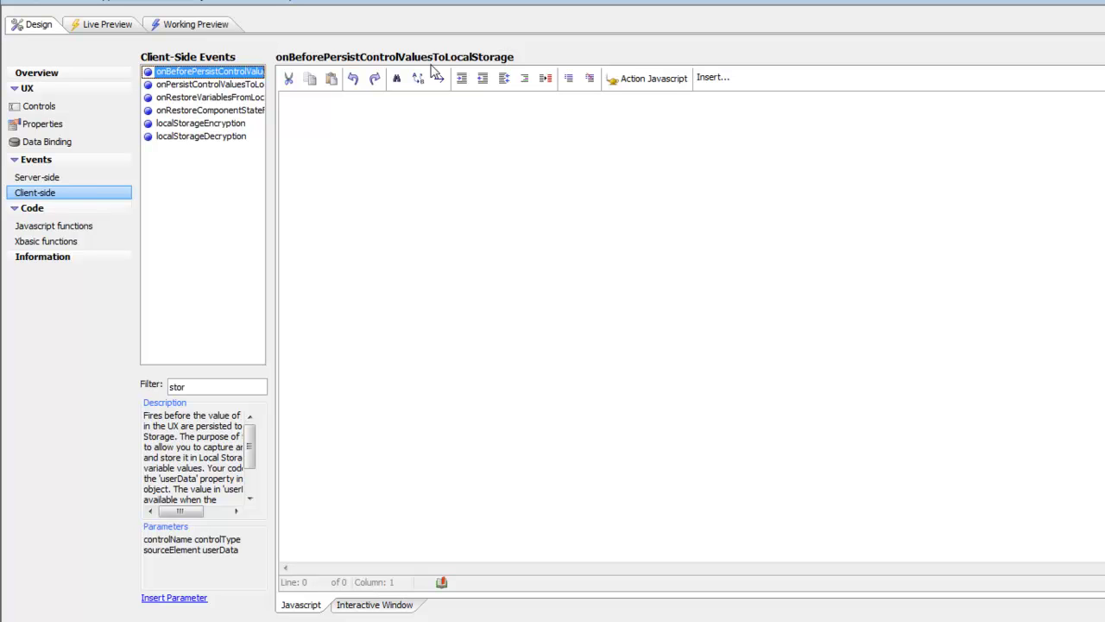
{"action": "left_click", "coordinate": [461, 78]}
{"action": "left_click", "coordinate": [210, 87]}
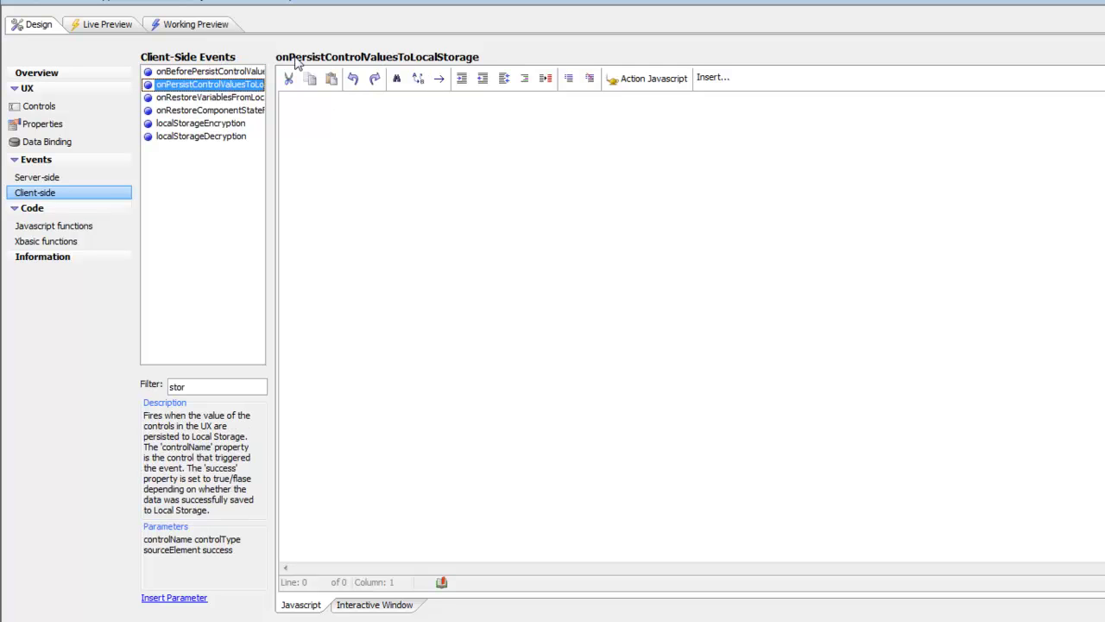
{"action": "left_click", "coordinate": [204, 73]}
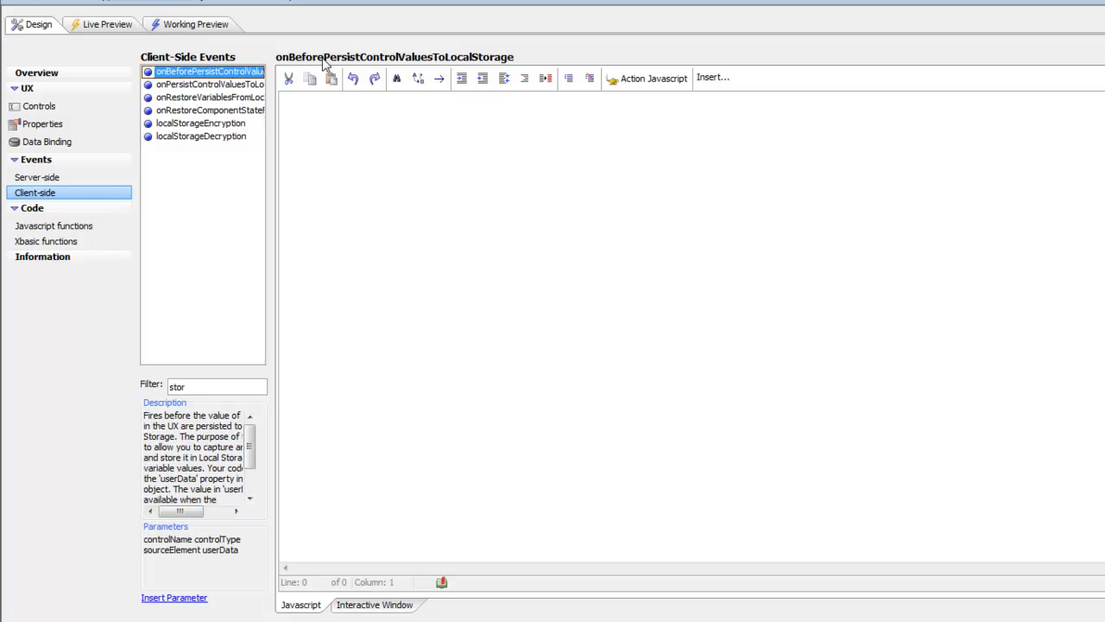
{"action": "left_click", "coordinate": [211, 86]}
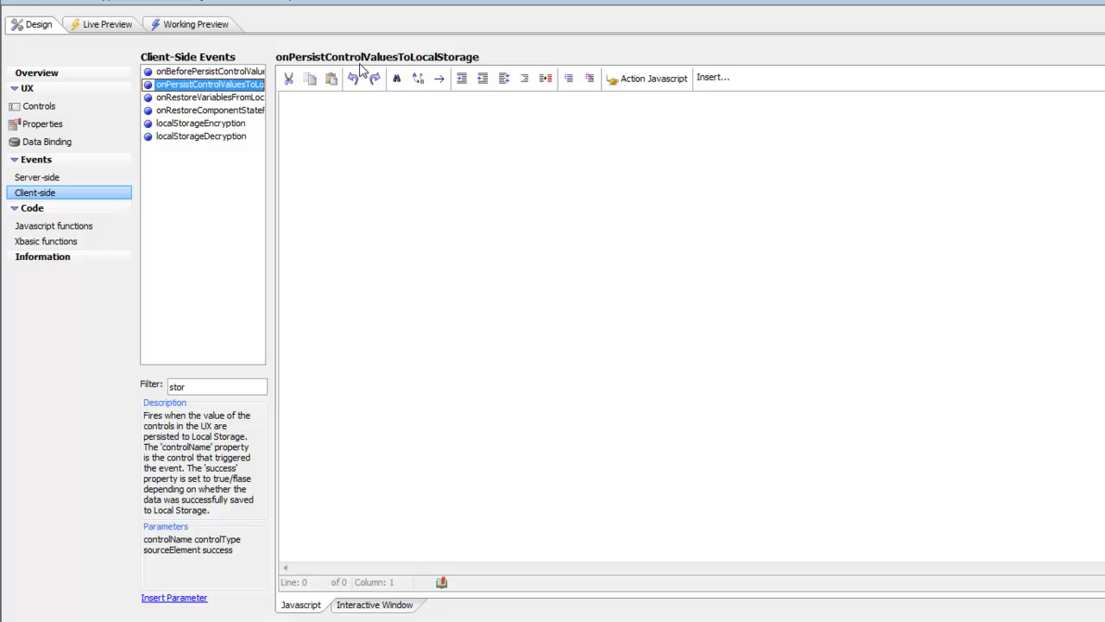
- Examine the descriptions of the onRestoreVariablesFromLocalStorage and localStorageEncryption client-side events
{"action": "left_click", "coordinate": [244, 99]}
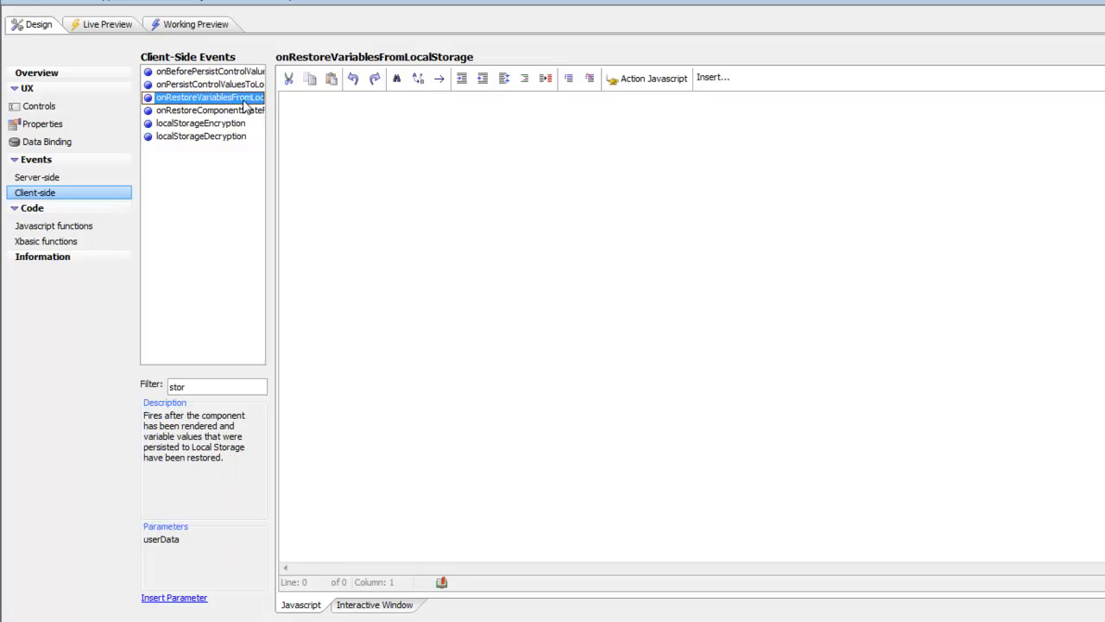
{"action": "left_click", "coordinate": [309, 78]}
{"action": "left_click", "coordinate": [223, 126]}
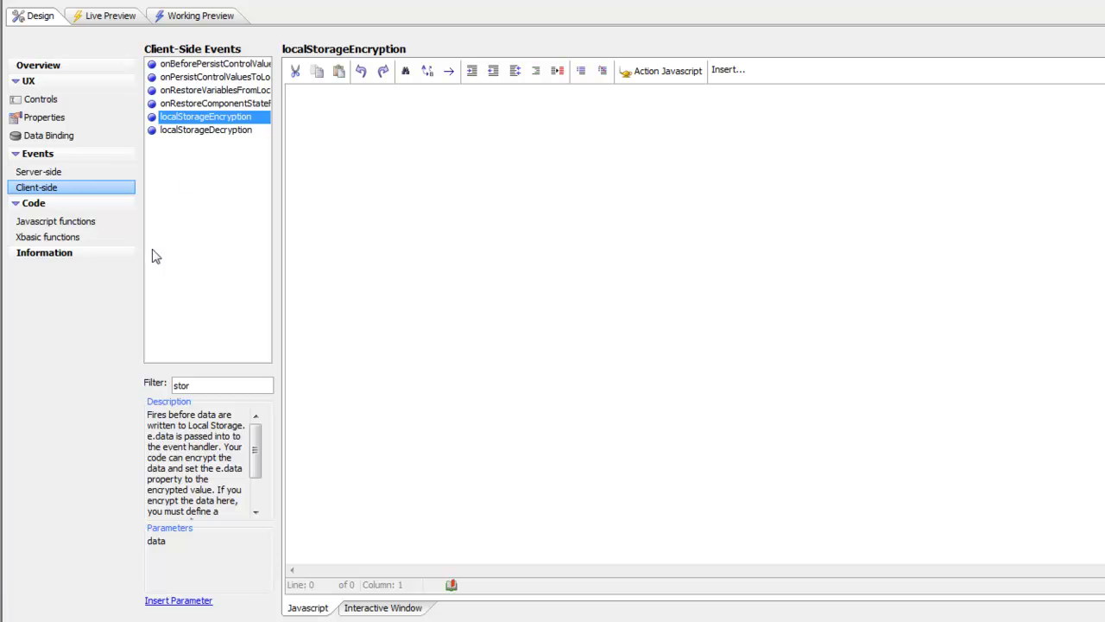
- Examine the description of the localStorageDecryption client-side event
{"action": "left_click", "coordinate": [206, 131]}
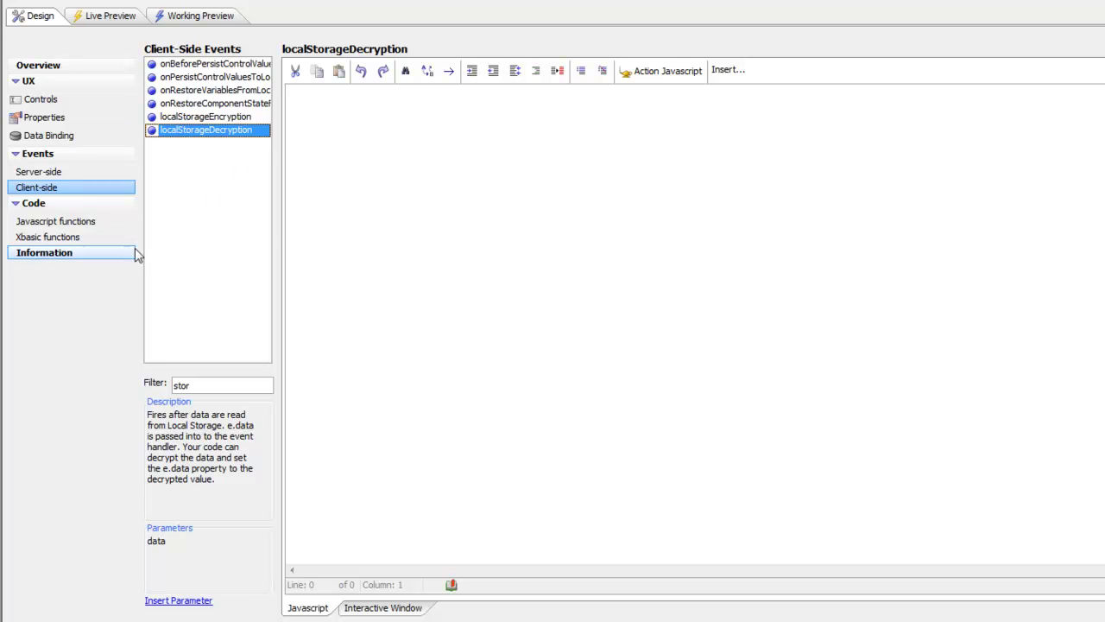
{"action": "left_click", "coordinate": [90, 260]}
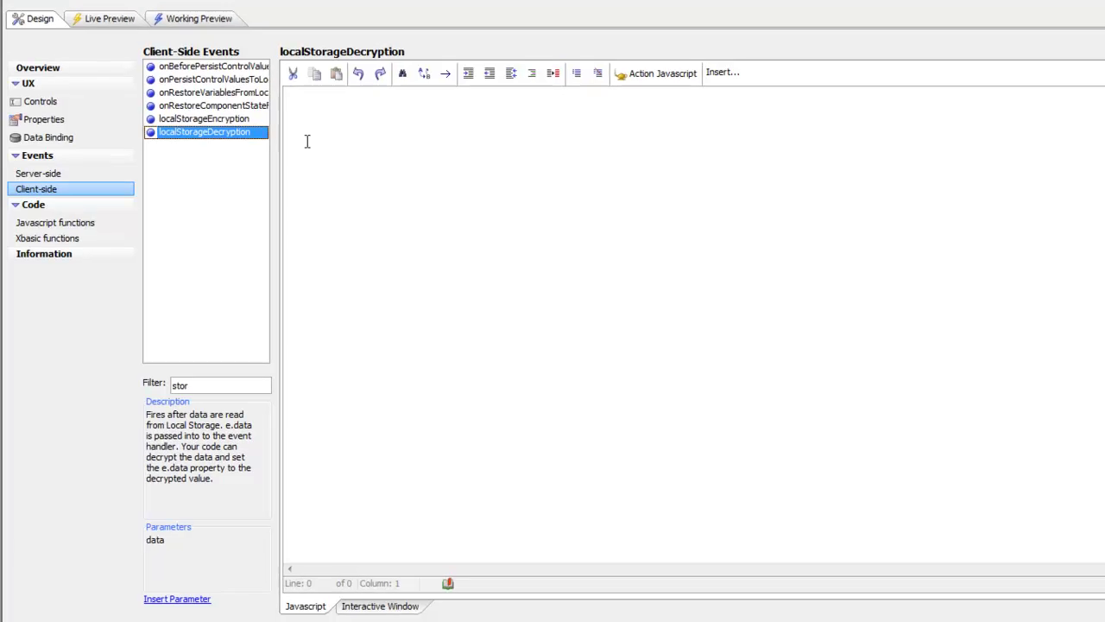
- Open the system events of the LISTCUSTOMER list control and filter them by "stora"
{"action": "left_click", "coordinate": [35, 145]}
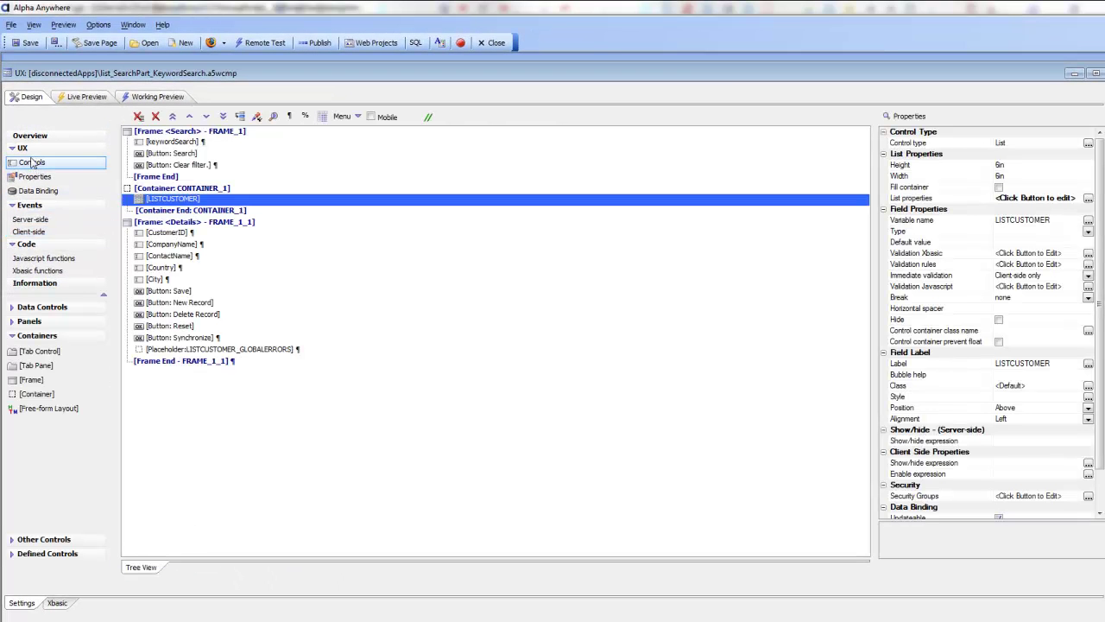
{"action": "left_click", "coordinate": [922, 202]}
{"action": "left_click", "coordinate": [1088, 197]}
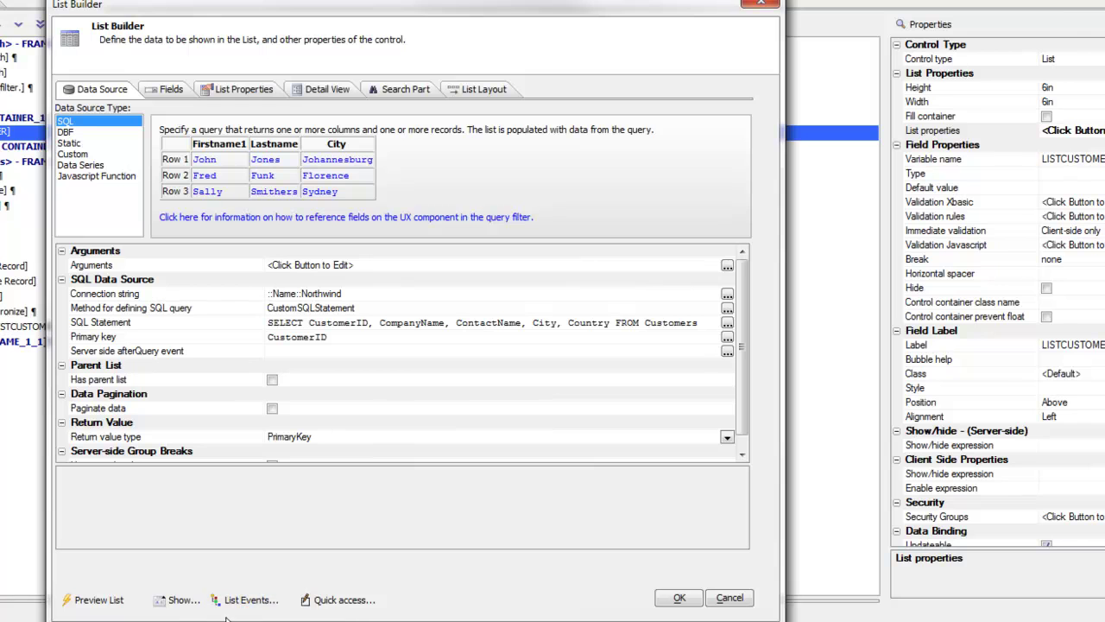
{"action": "left_click", "coordinate": [248, 599]}
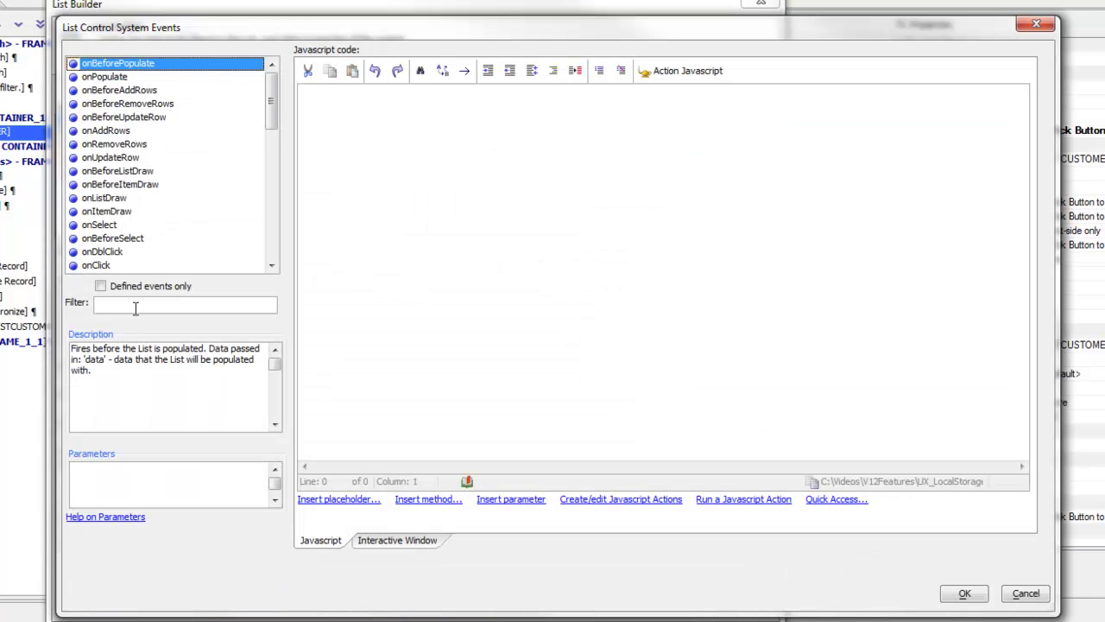
{"action": "left_click", "coordinate": [136, 308]}
{"action": "type", "text": "stor"}
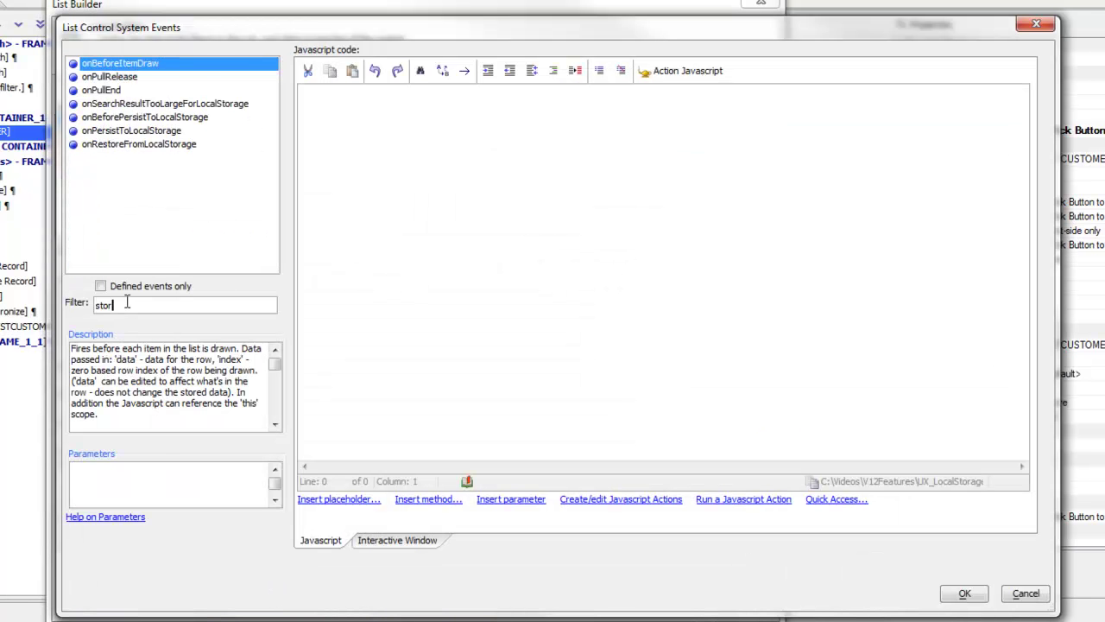
{"action": "type", "text": "a"}
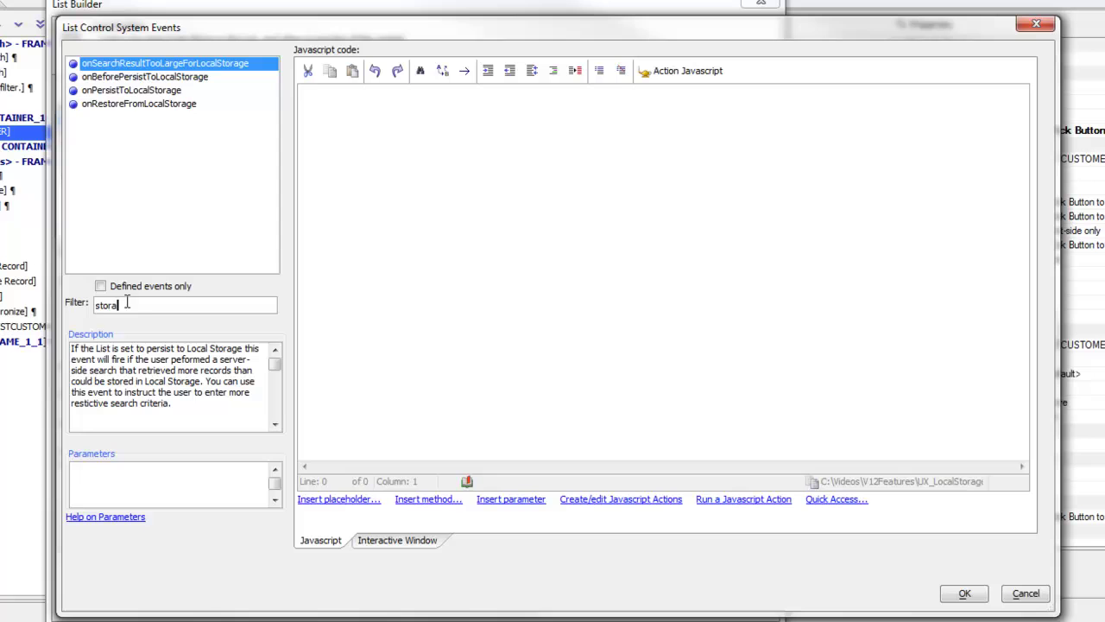
- Examine the descriptions of the list's onPersistToLocalStorage, onBeforePersistToLocalStorage, onRestoreFromLocalStorage and onSearchResultTooLargeForLocalStorage events
{"action": "left_click", "coordinate": [139, 93]}
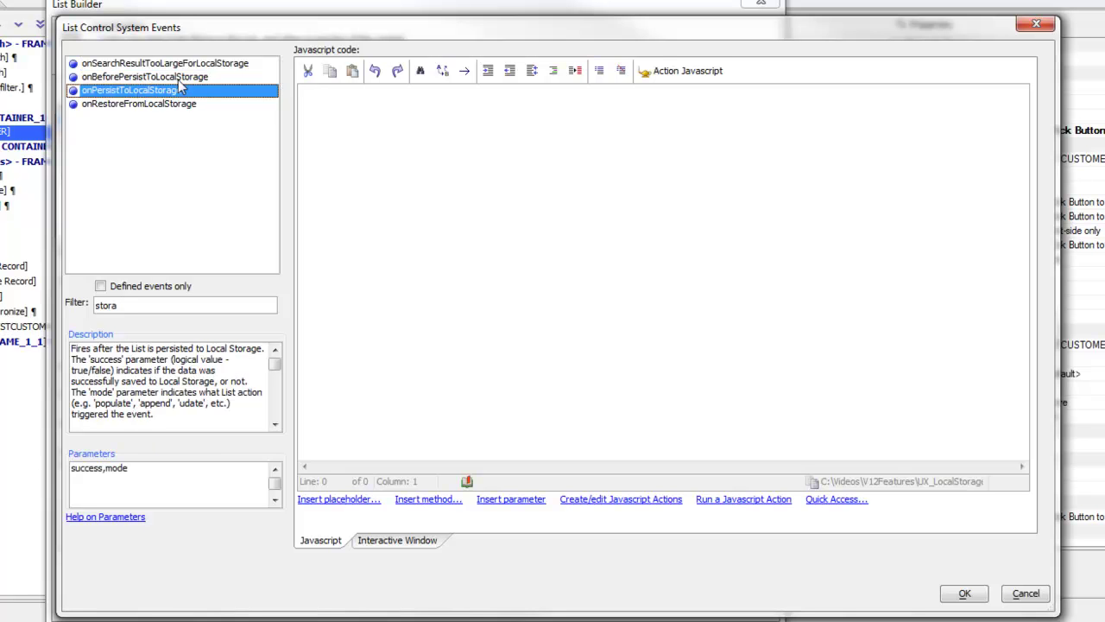
{"action": "left_click", "coordinate": [179, 80]}
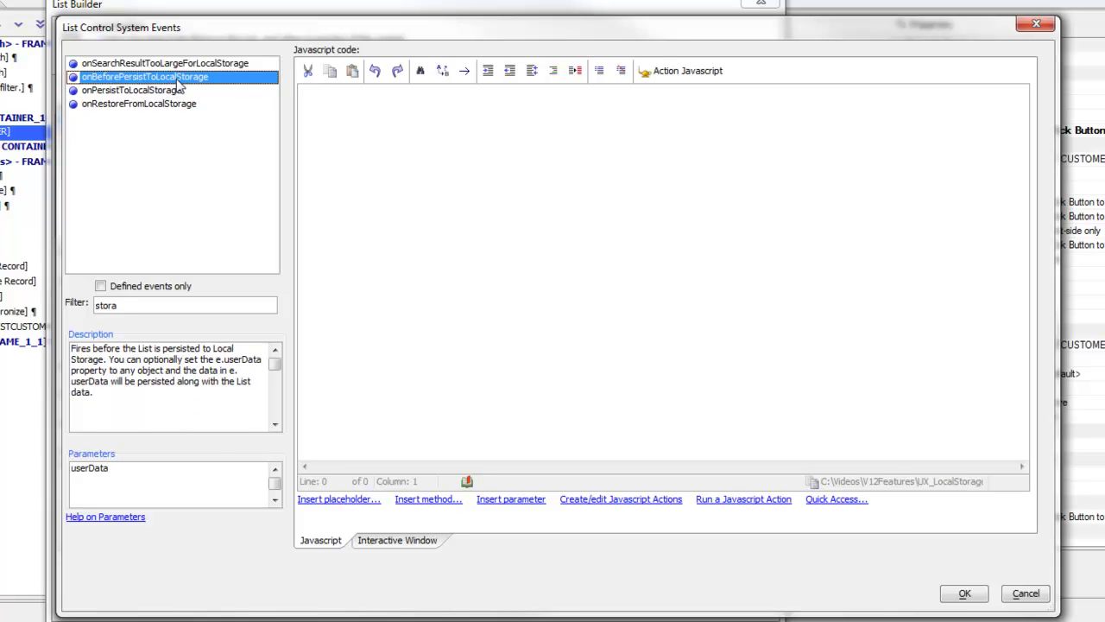
{"action": "left_click", "coordinate": [182, 107]}
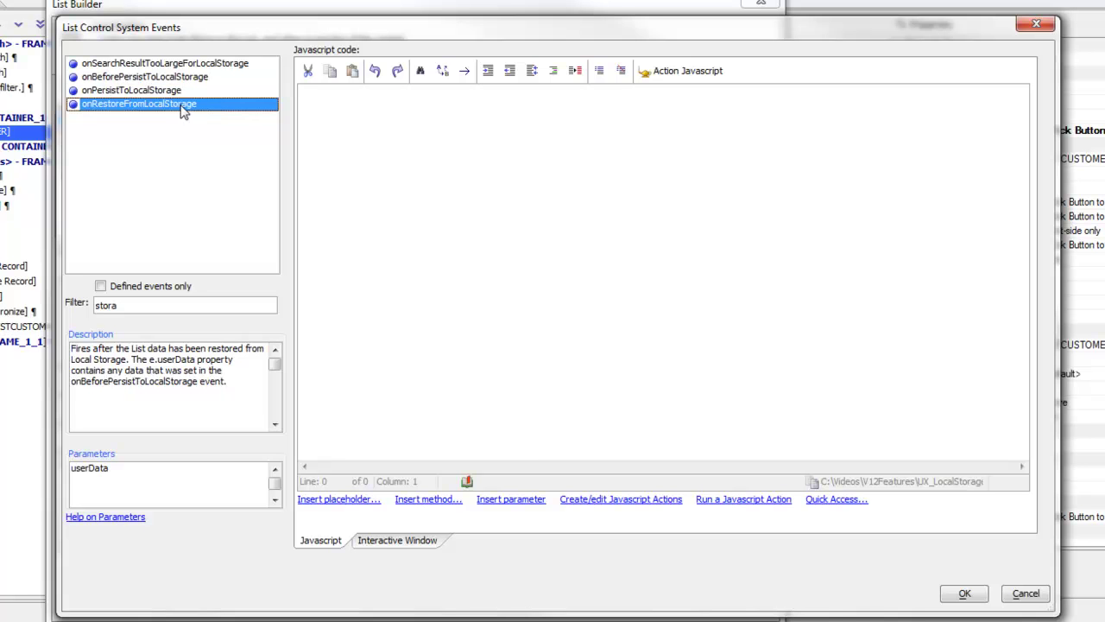
{"action": "left_click", "coordinate": [197, 65]}
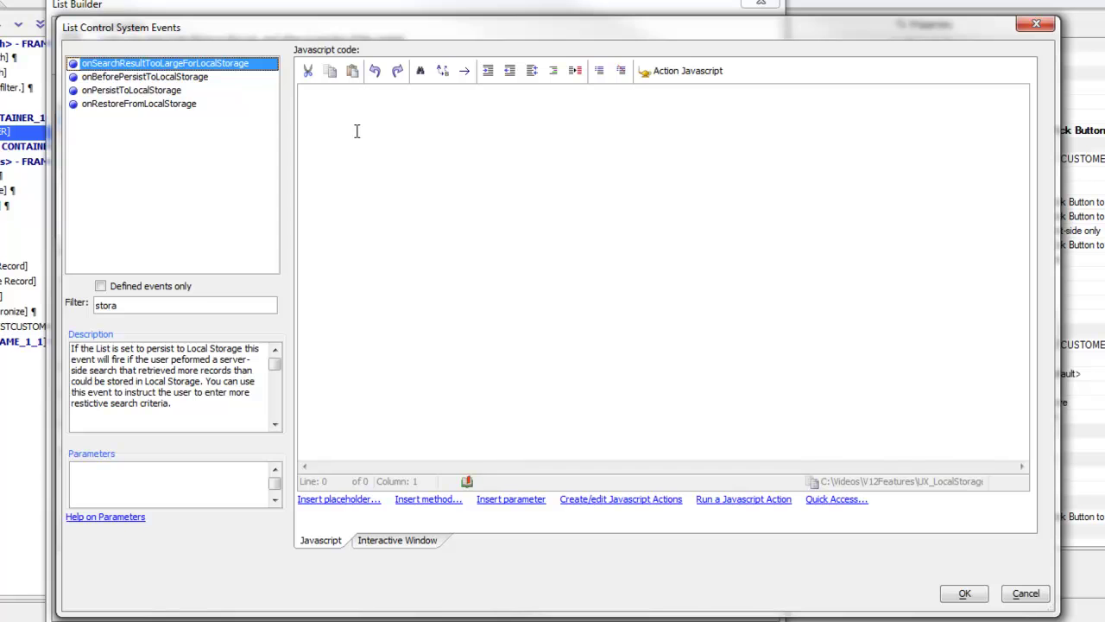